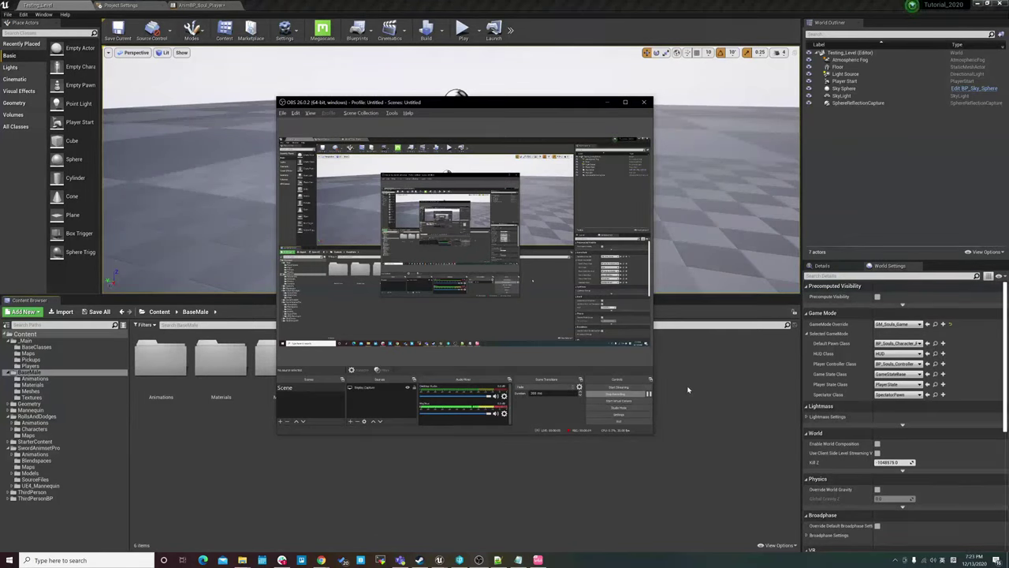
Bring the Unreal Engine editor in front of OBS to reveal the BaseMale folder contents.
{"action": "left_click", "coordinate": [688, 390]}
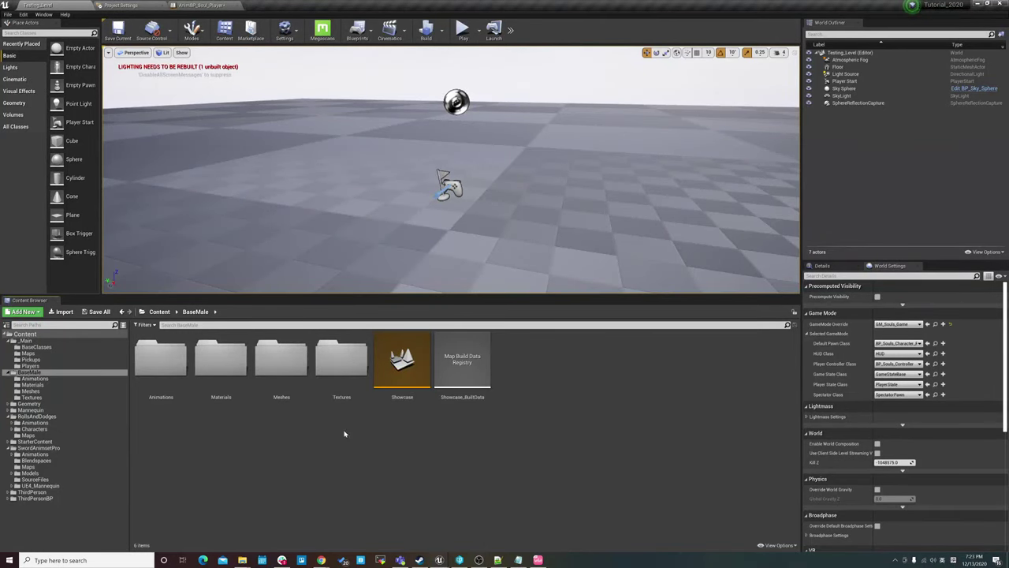
Browse the RollsAndDodges, SwordAnimsetPro and StarterContent folders in the Content Browser tree.
{"action": "left_click", "coordinate": [35, 416]}
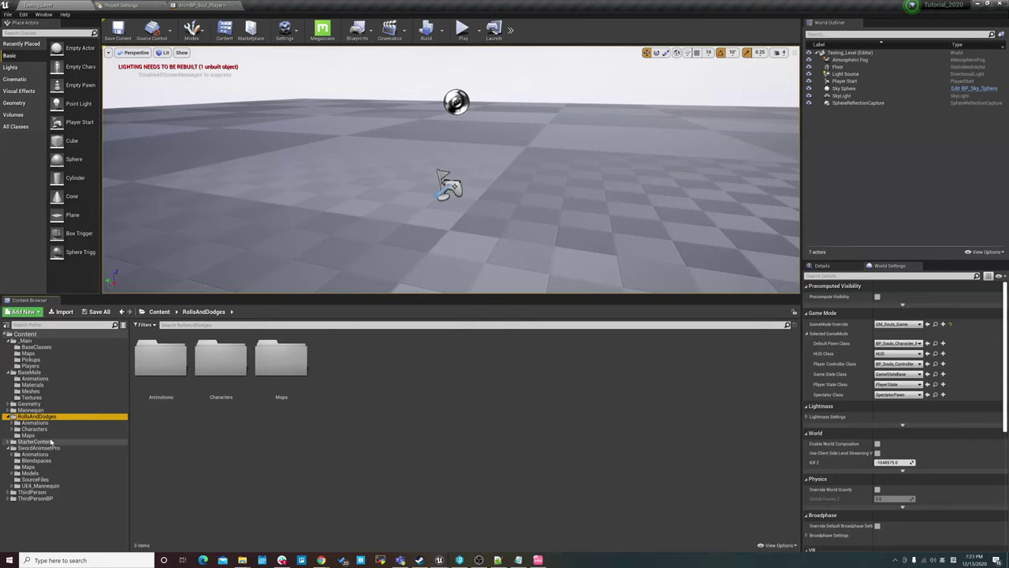
{"action": "left_click", "coordinate": [48, 447]}
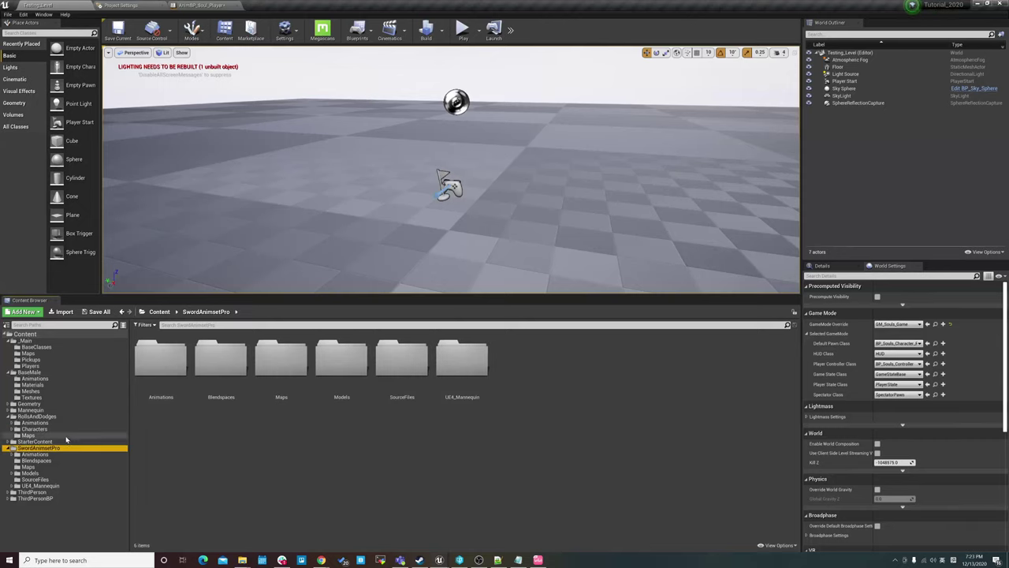
{"action": "left_click", "coordinate": [66, 441]}
{"action": "left_click", "coordinate": [64, 449]}
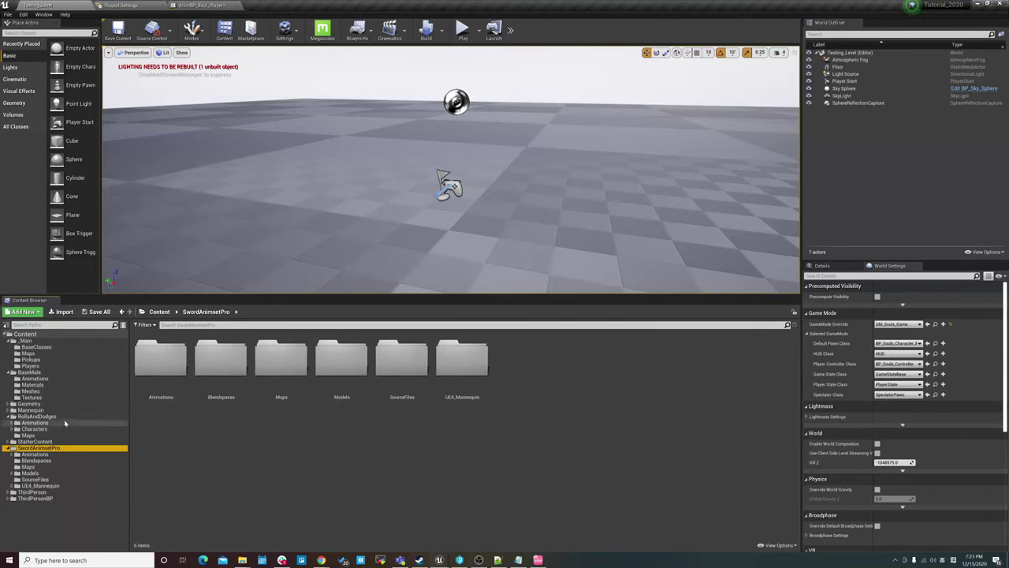
{"action": "left_click", "coordinate": [63, 417]}
{"action": "left_click", "coordinate": [58, 430]}
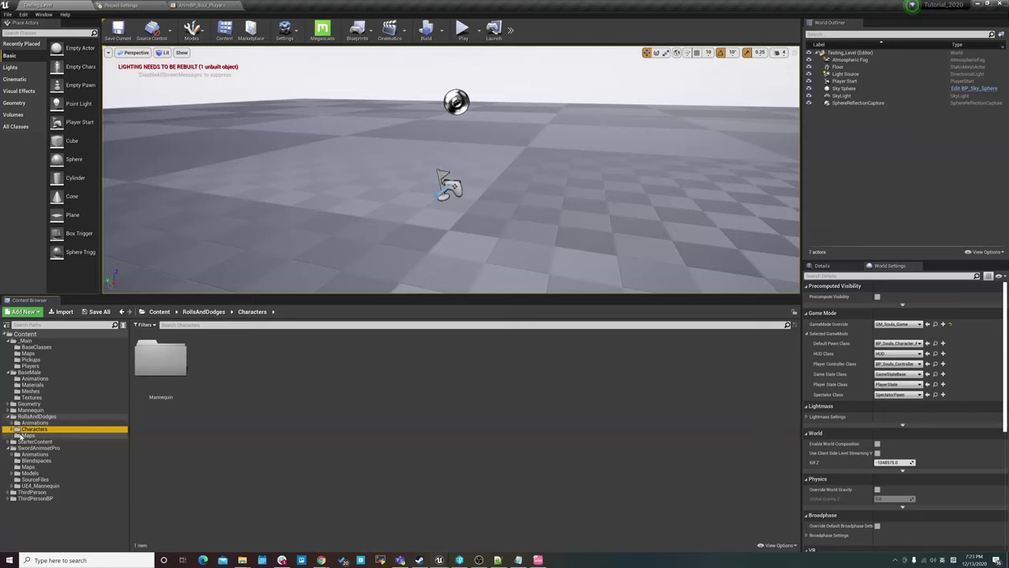
Expand RollsAndDodges Characters > Mannequin and view its Mesh assets.
{"action": "left_click", "coordinate": [12, 423]}
{"action": "left_click", "coordinate": [12, 442]}
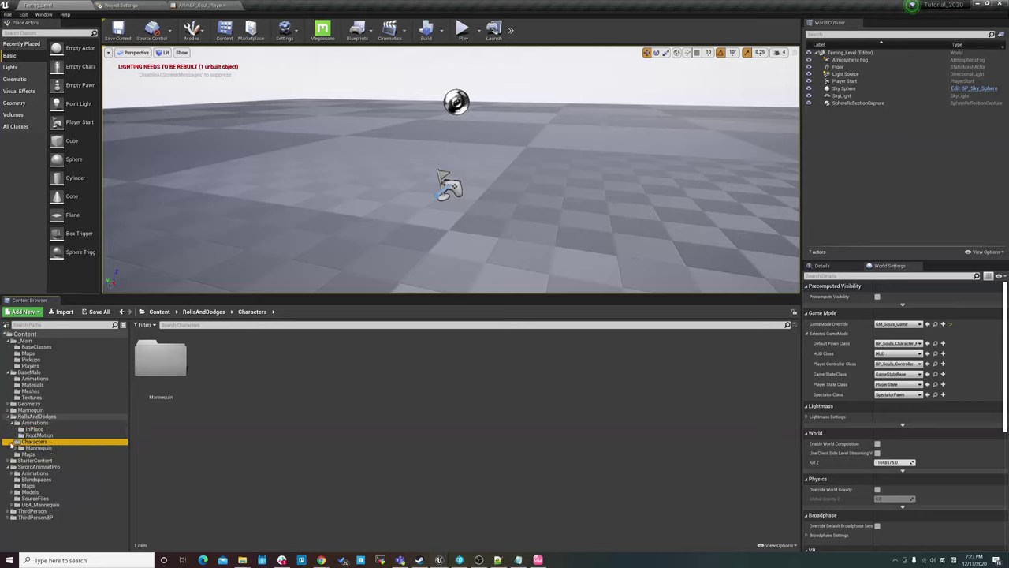
{"action": "left_click", "coordinate": [17, 448]}
{"action": "left_click", "coordinate": [35, 460]}
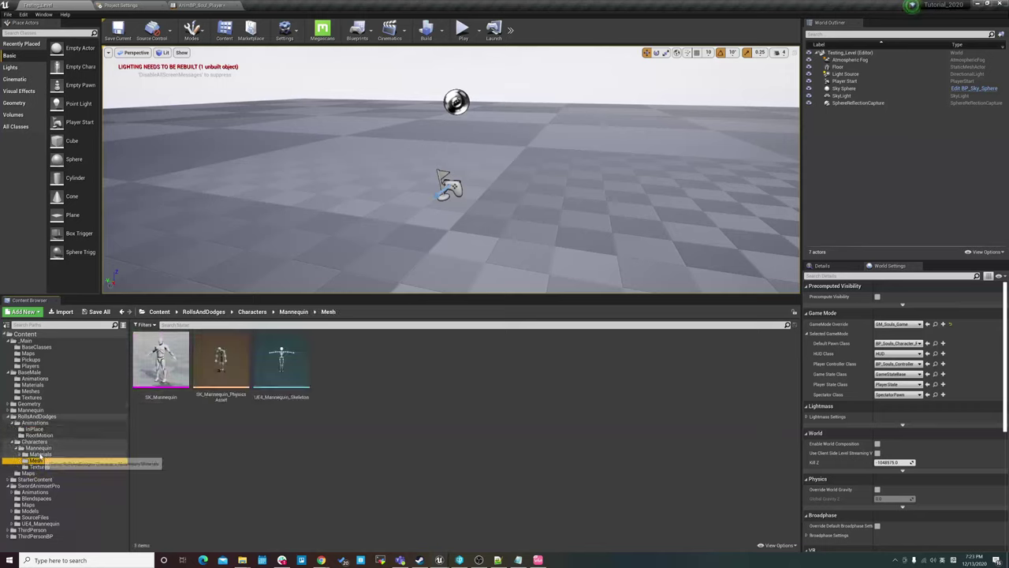
{"action": "left_click", "coordinate": [40, 416]}
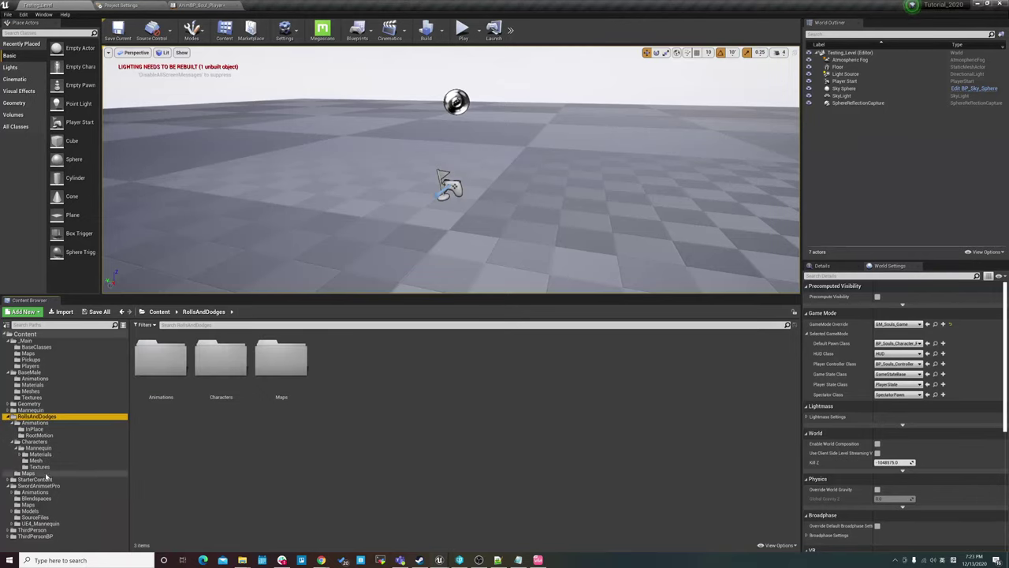
{"action": "left_click", "coordinate": [35, 461]}
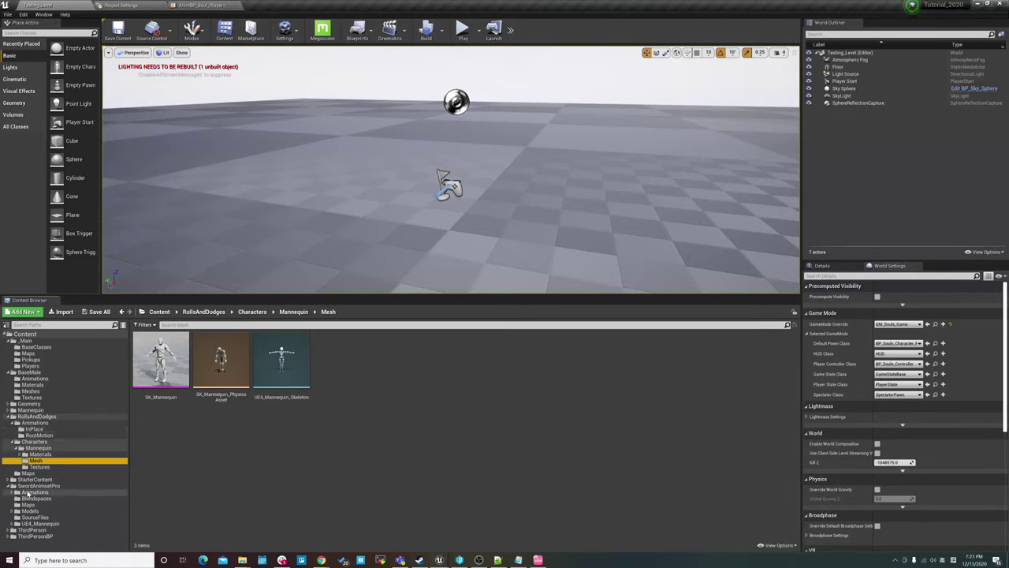
Explore SwordAnimsetPro's Models, Animations, Blendspaces and Maps folders, then open UE4_Mannequin > Mesh.
{"action": "left_click", "coordinate": [35, 486]}
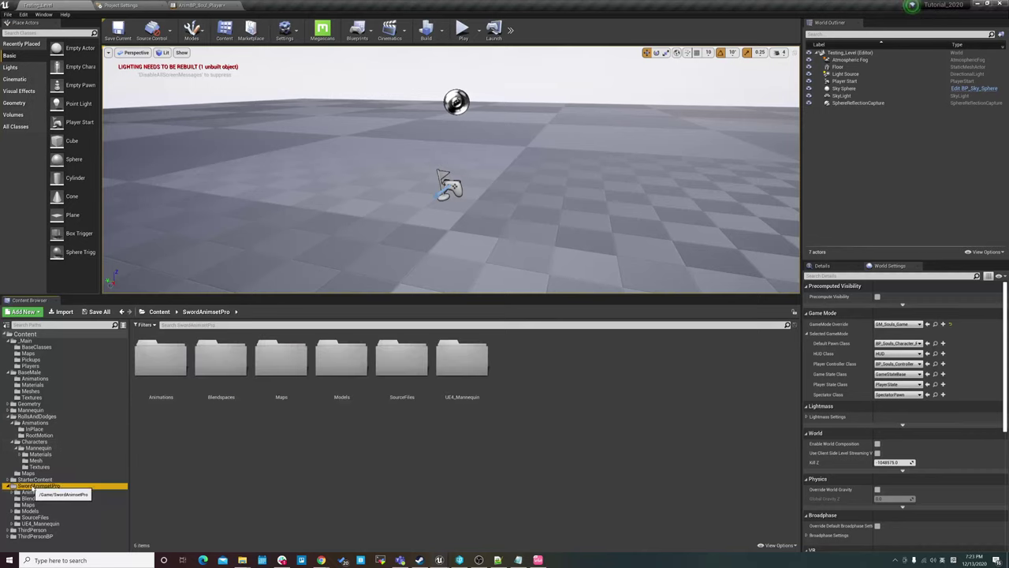
{"action": "double_click", "coordinate": [15, 511]}
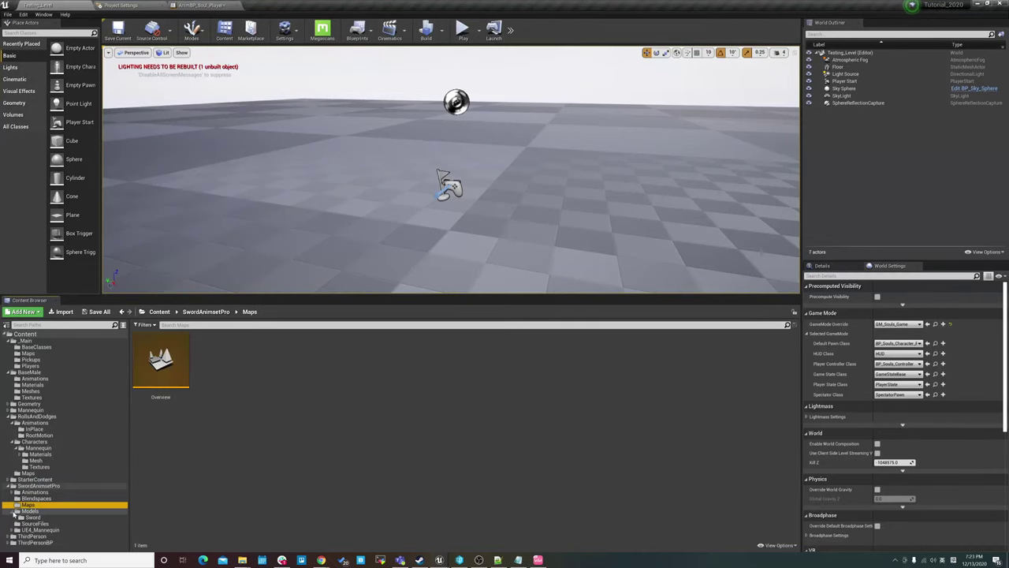
{"action": "left_click", "coordinate": [23, 517]}
{"action": "left_click", "coordinate": [35, 492]}
{"action": "left_click", "coordinate": [35, 499]}
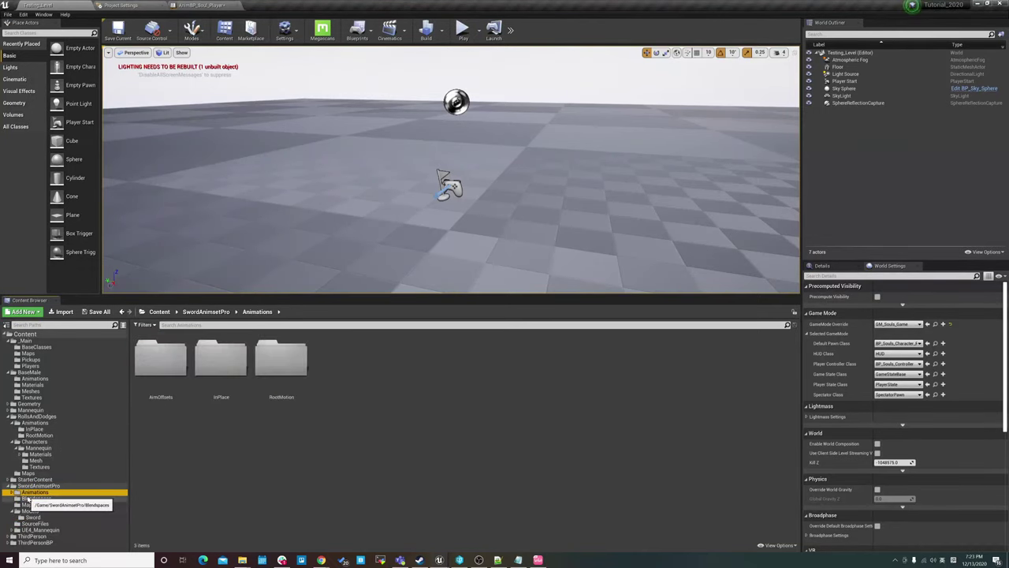
{"action": "left_click", "coordinate": [29, 504]}
{"action": "left_click", "coordinate": [34, 524]}
{"action": "left_click", "coordinate": [35, 530]}
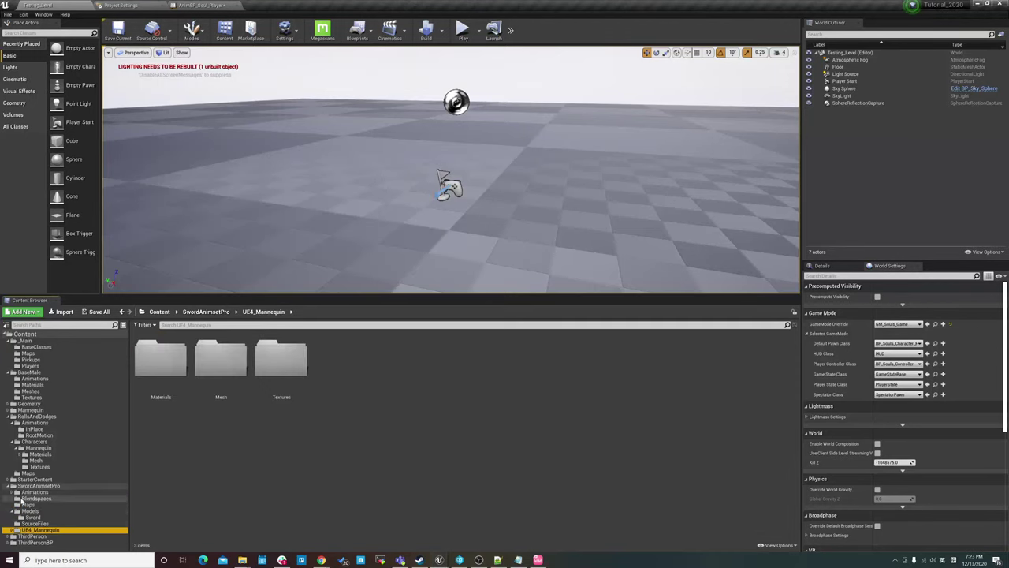
{"action": "left_click", "coordinate": [14, 511]}
{"action": "double_click", "coordinate": [220, 359]}
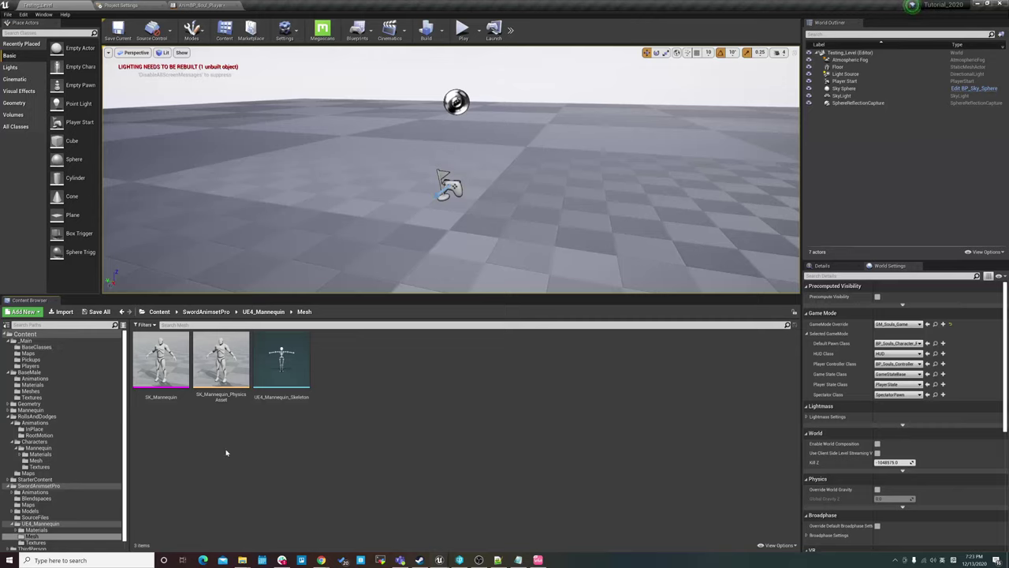
Select UE4_Mannequin_Skeleton in the SwordAnimsetPro Mesh folder, then return to RollsAndDodges.
{"action": "left_click", "coordinate": [39, 486]}
{"action": "left_click", "coordinate": [56, 537]}
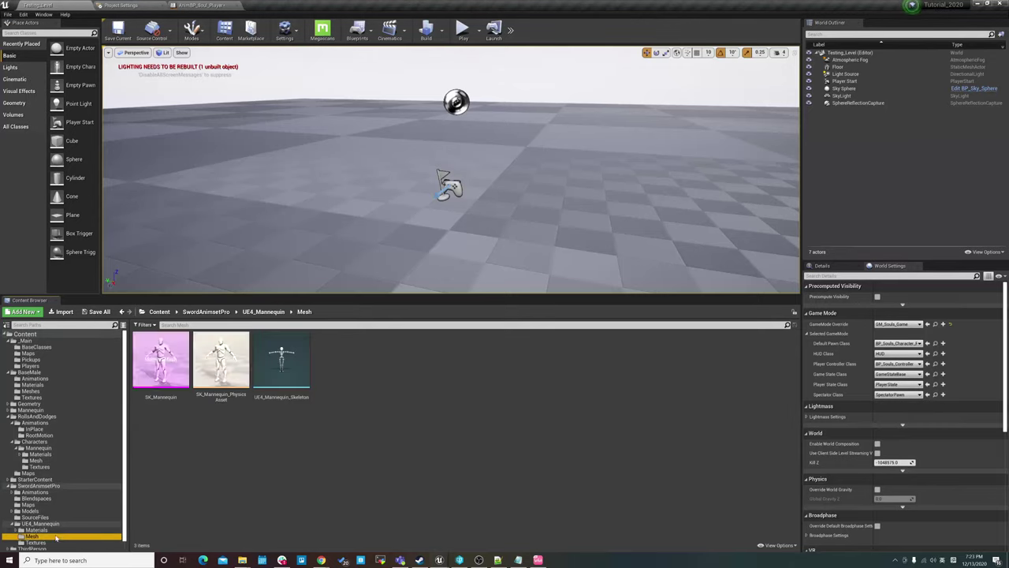
{"action": "left_click", "coordinate": [302, 356]}
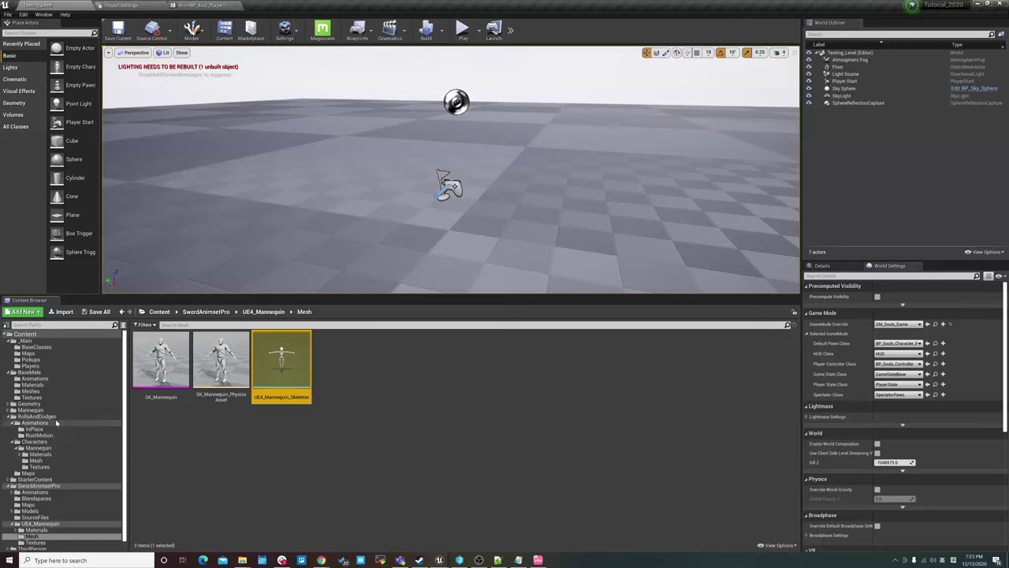
{"action": "left_click", "coordinate": [59, 417]}
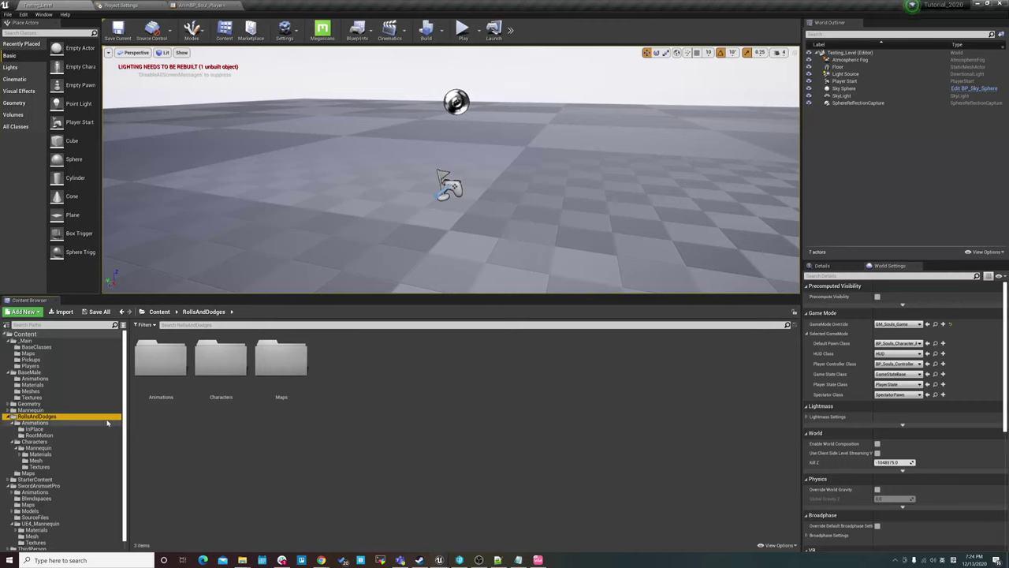
Open RollsAndDodges > Animations > RootMotion and inspect the RollForward_Root animation.
{"action": "left_click", "coordinate": [85, 436]}
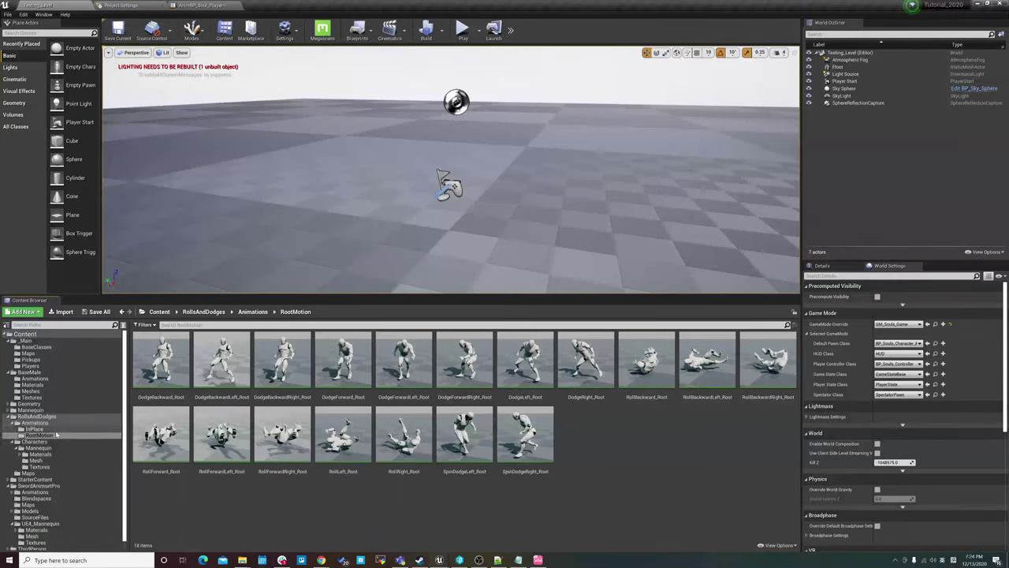
{"action": "left_click", "coordinate": [48, 416]}
{"action": "left_click", "coordinate": [60, 435]}
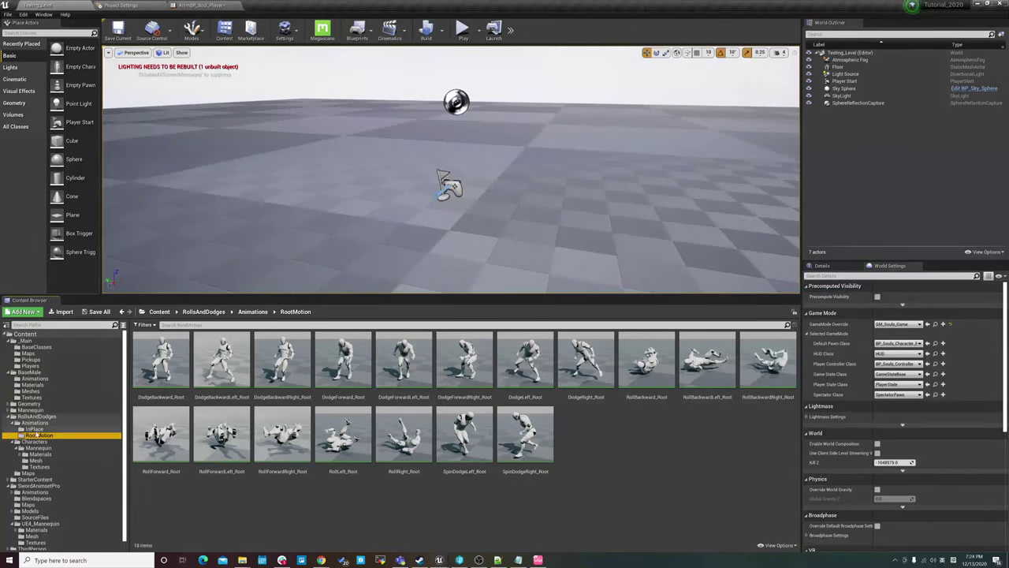
{"action": "mouse_move", "coordinate": [161, 430]}
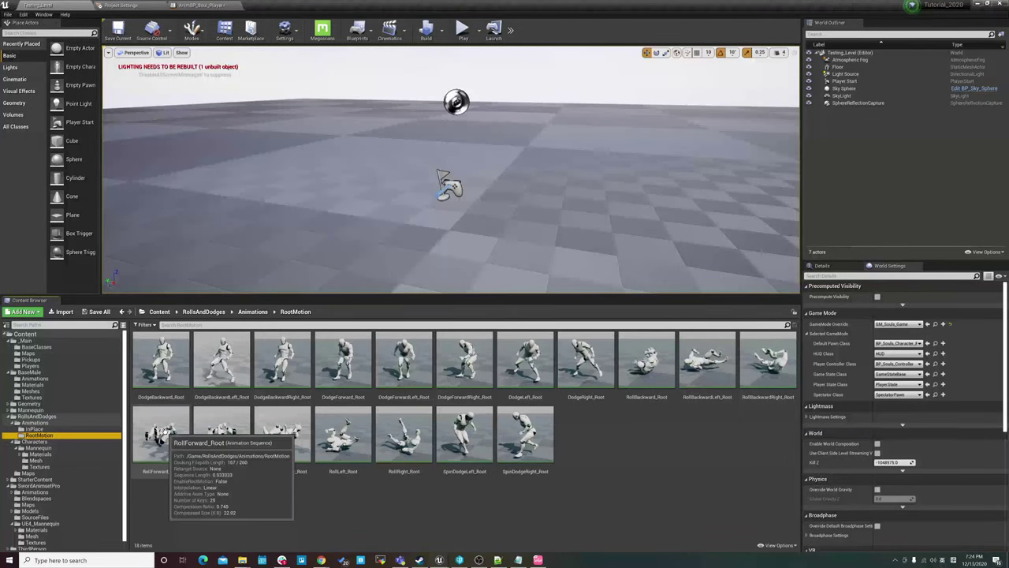
{"action": "left_click", "coordinate": [745, 508]}
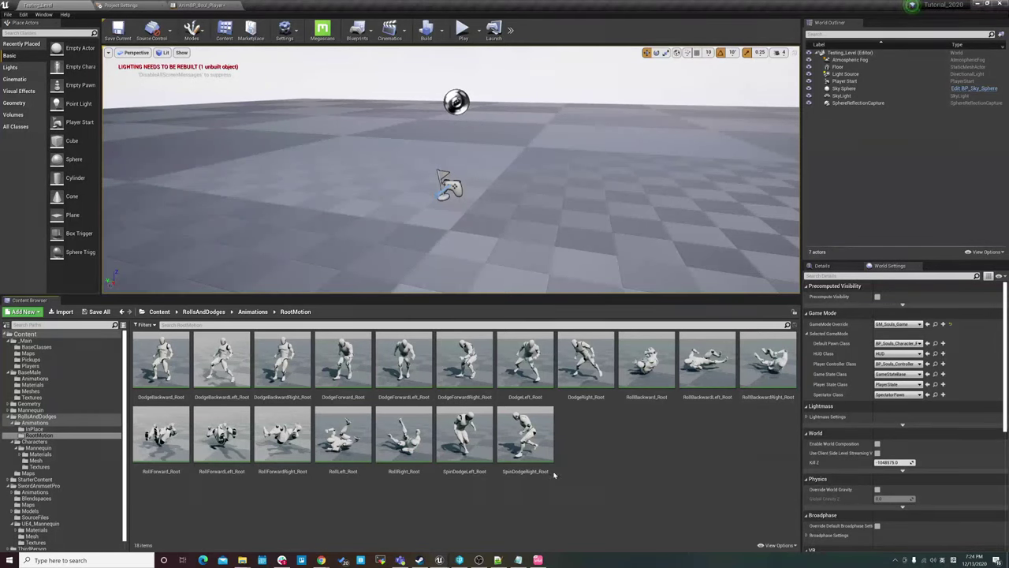
{"action": "left_click", "coordinate": [479, 560]}
{"action": "left_click", "coordinate": [479, 560]}
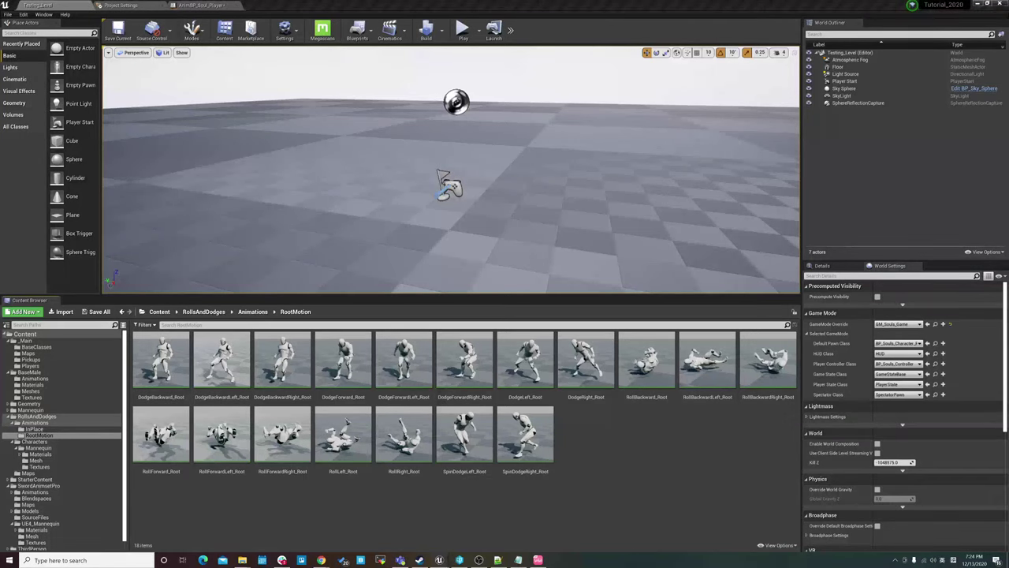
{"action": "left_click", "coordinate": [440, 500]}
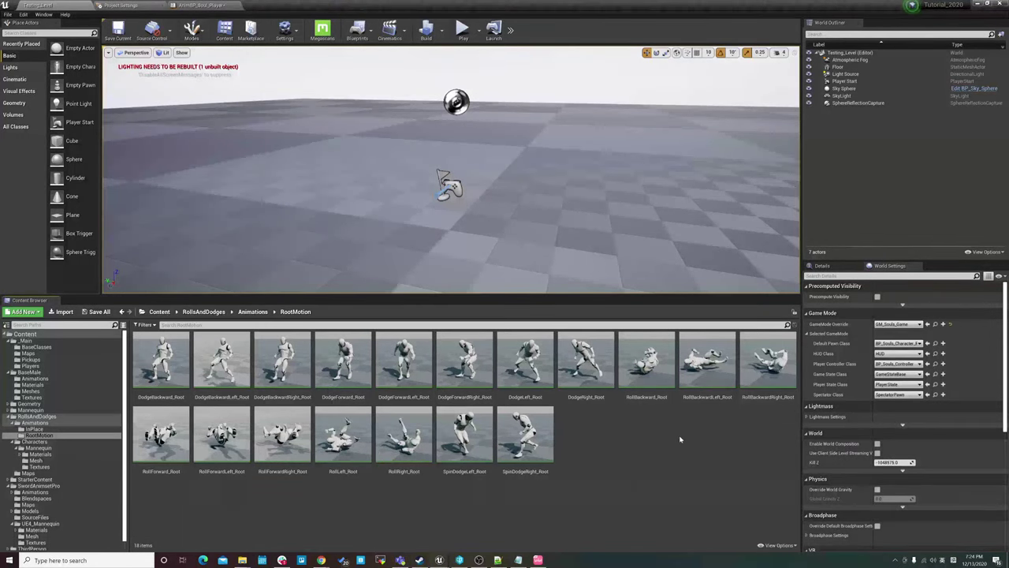
Preview RollForward_Root in the animation editor, close it, and select RollForward_Root.
{"action": "double_click", "coordinate": [223, 461]}
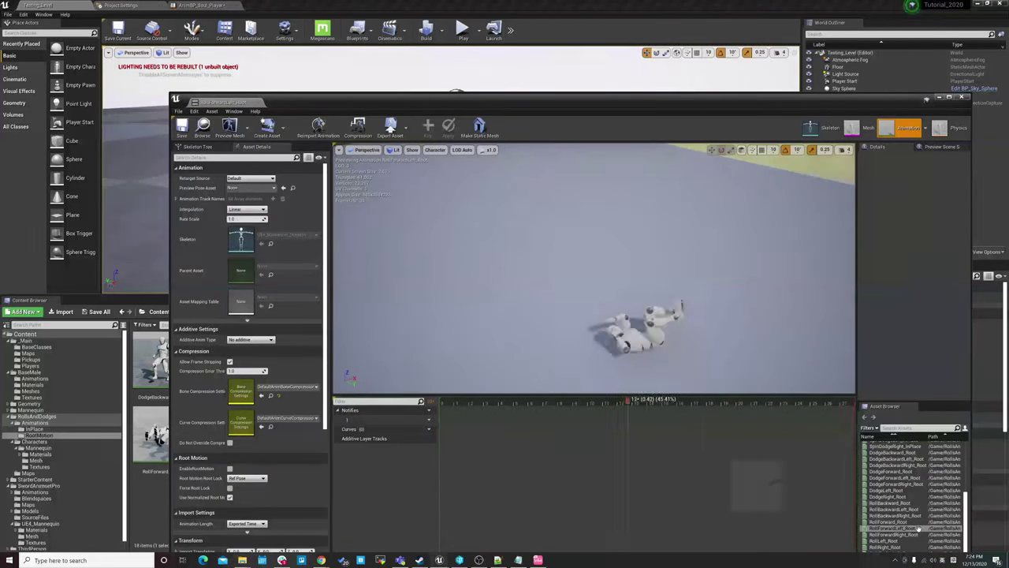
{"action": "left_click", "coordinate": [918, 522]}
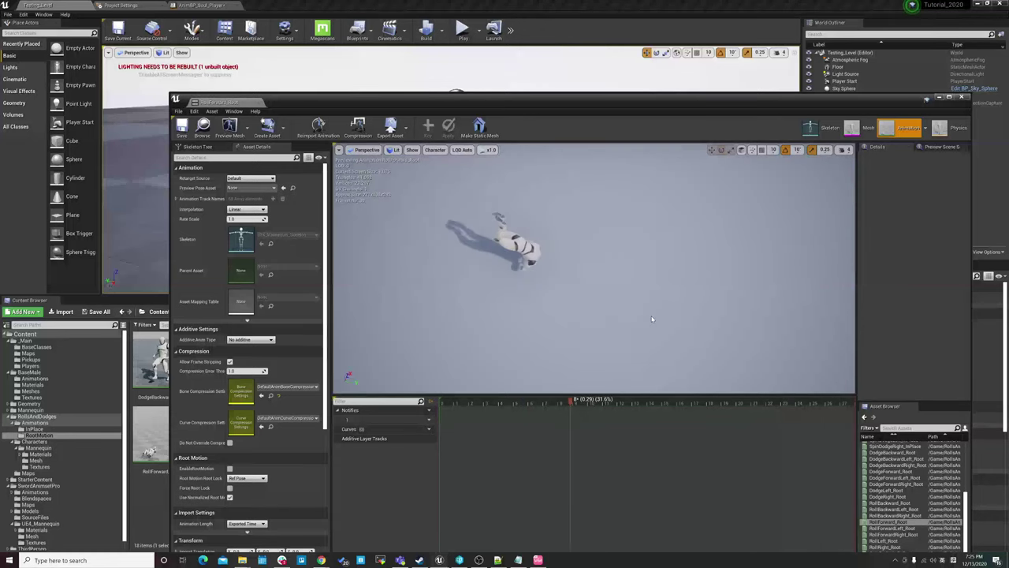
{"action": "key", "text": "alt+F4"}
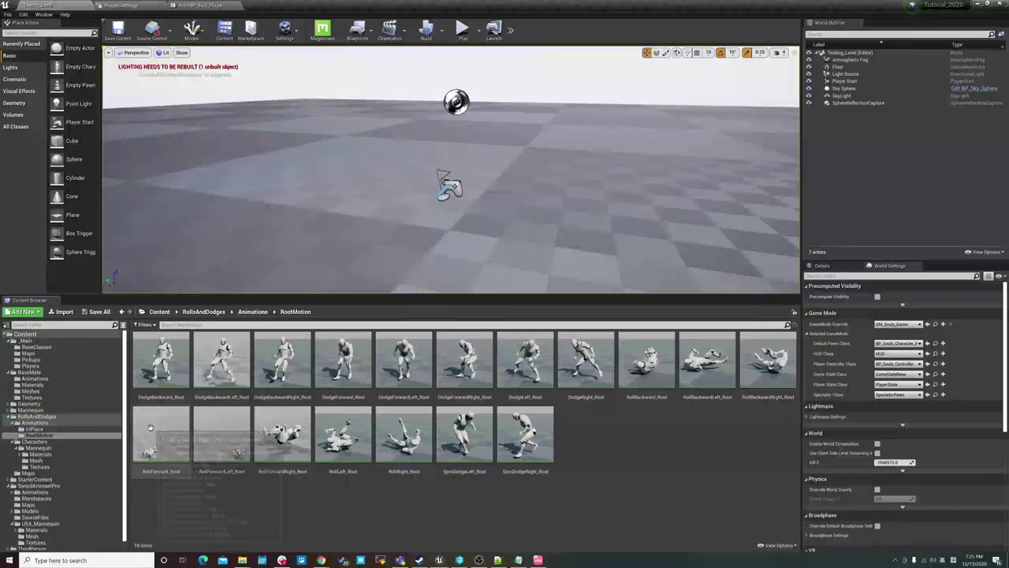
{"action": "left_click", "coordinate": [150, 428]}
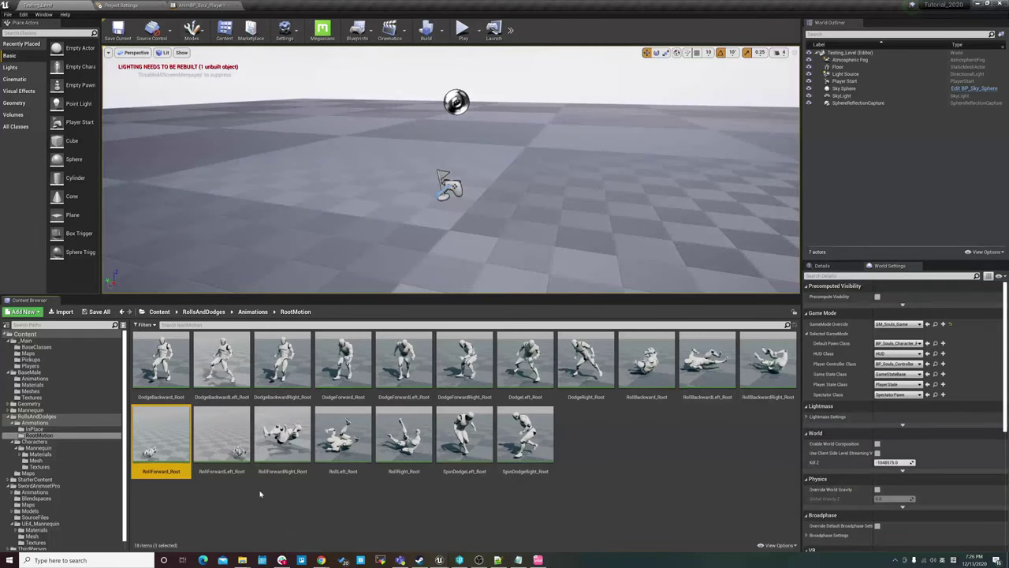
With RollForward_Root selected, open UE4_Mannequin_Skeleton, view its retarget base pose, and close it.
{"action": "left_click", "coordinate": [262, 497]}
{"action": "left_click", "coordinate": [157, 433]}
{"action": "left_click_drag", "start_coordinate": [127, 426], "coordinate": [141, 426]}
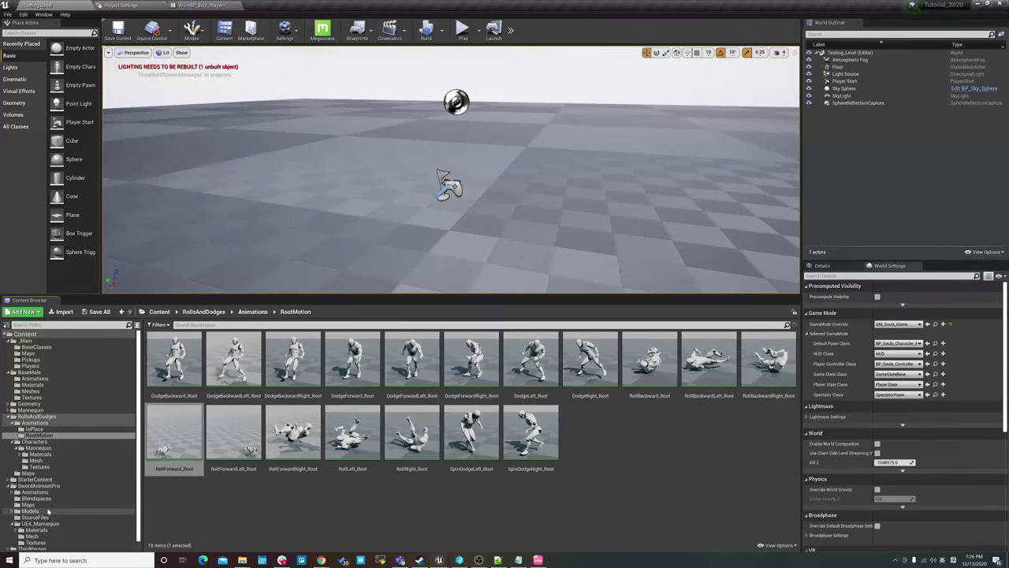
{"action": "left_click", "coordinate": [35, 536]}
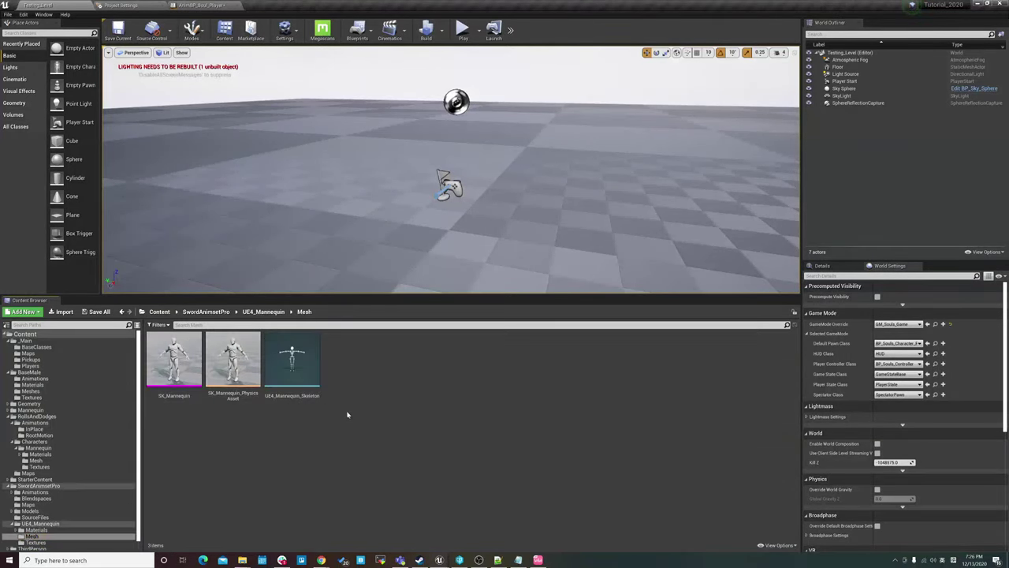
{"action": "double_click", "coordinate": [292, 360]}
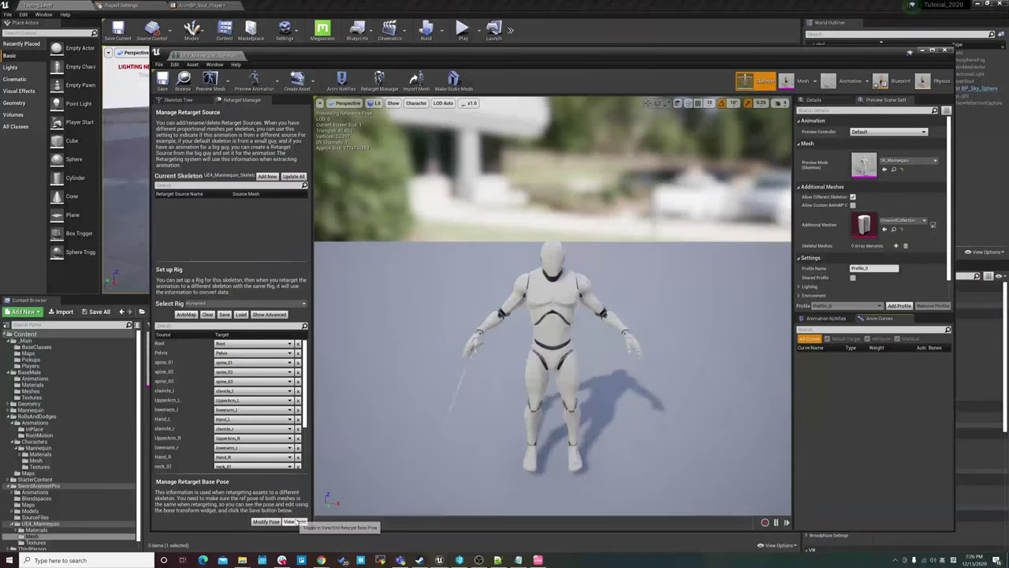
{"action": "left_click", "coordinate": [294, 521]}
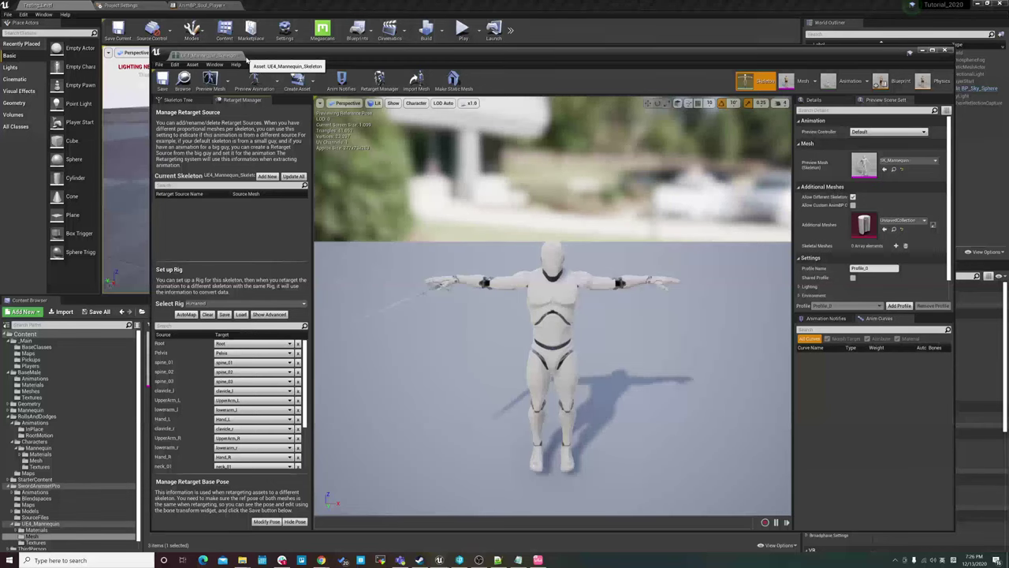
{"action": "left_click", "coordinate": [242, 55]}
Import T_Pose_UE4_Mannequin.FBX into the Mesh folder using UE4_Mannequin_Skeleton, then preview it.
{"action": "right_click", "coordinate": [360, 360]}
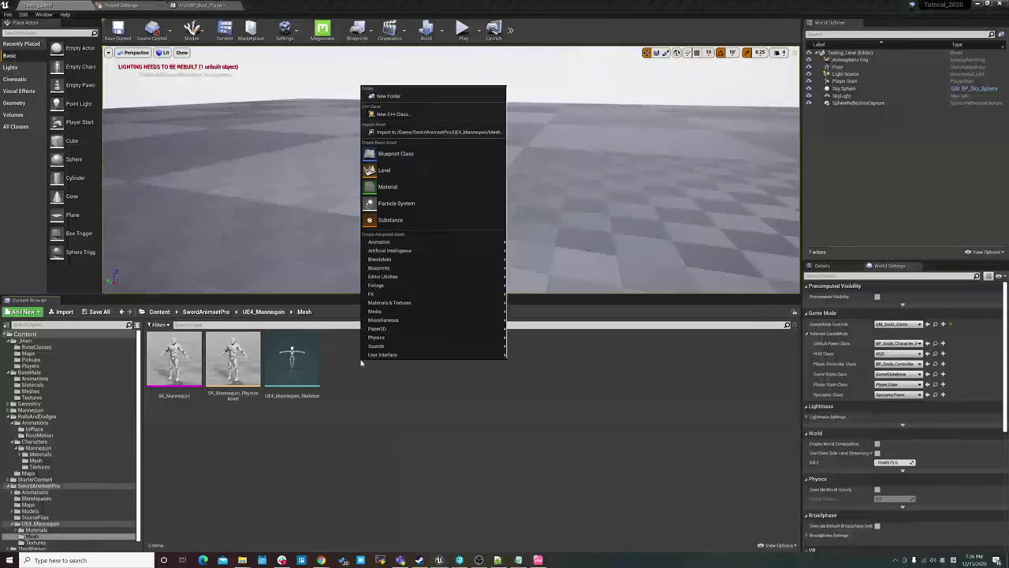
{"action": "left_click", "coordinate": [358, 395]}
{"action": "right_click", "coordinate": [386, 391]}
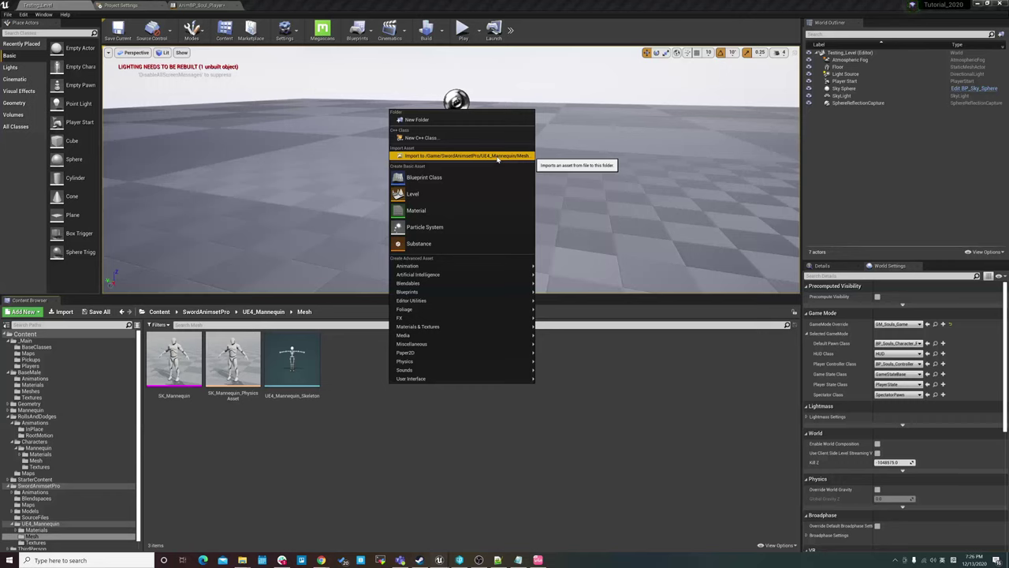
{"action": "left_click", "coordinate": [497, 156]}
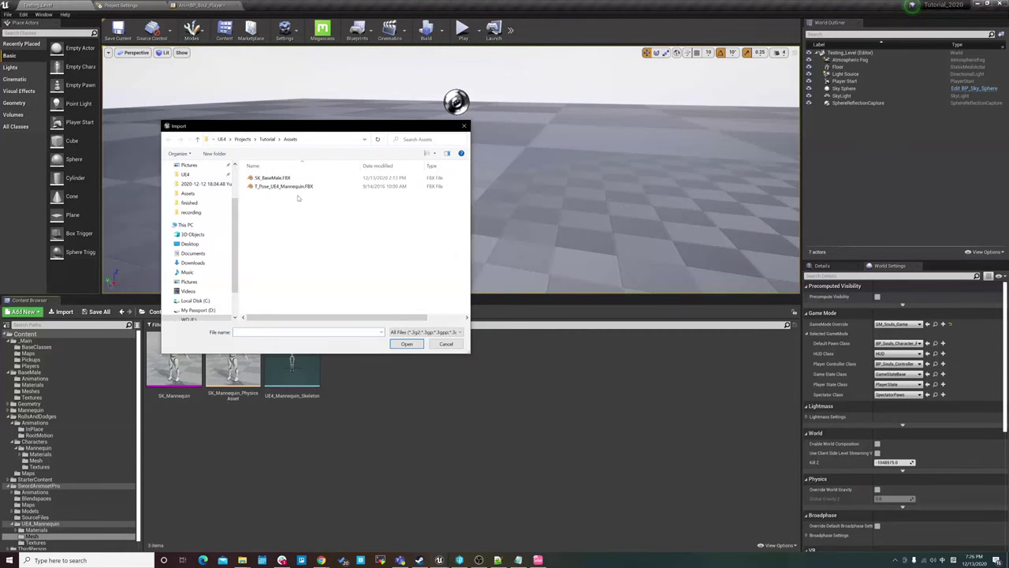
{"action": "left_click", "coordinate": [304, 188]}
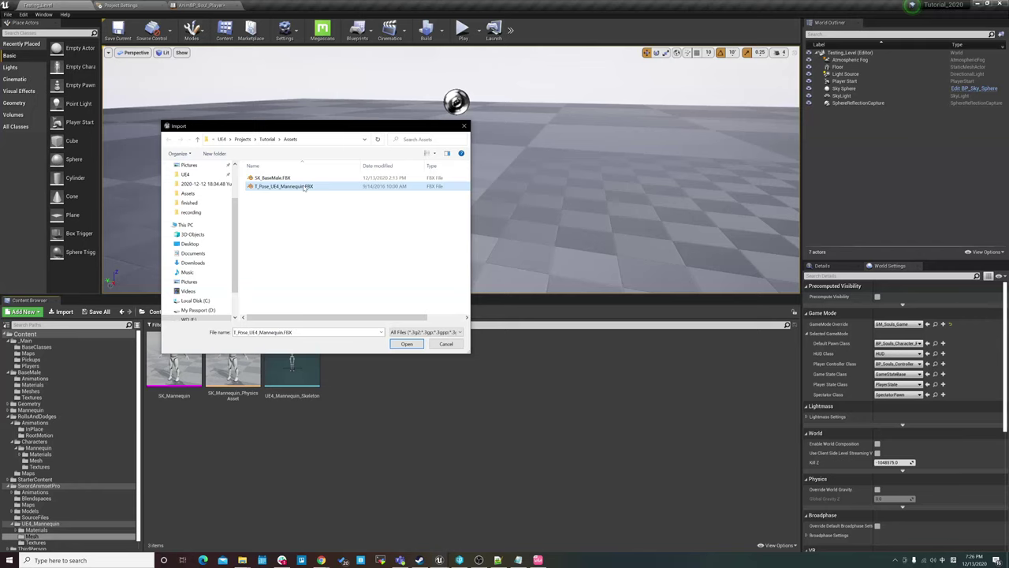
{"action": "double_click", "coordinate": [304, 188]}
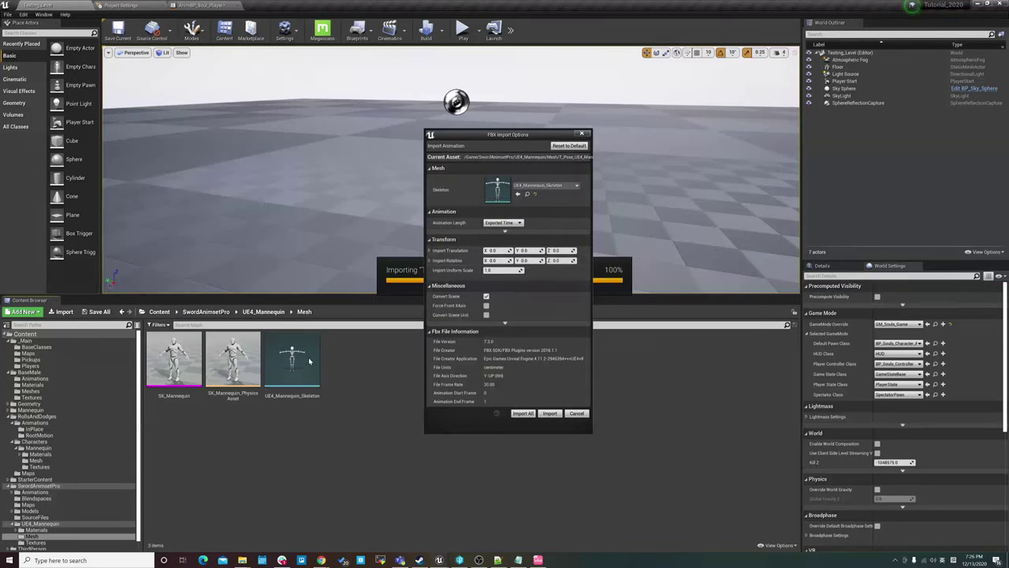
{"action": "left_click", "coordinate": [552, 186]}
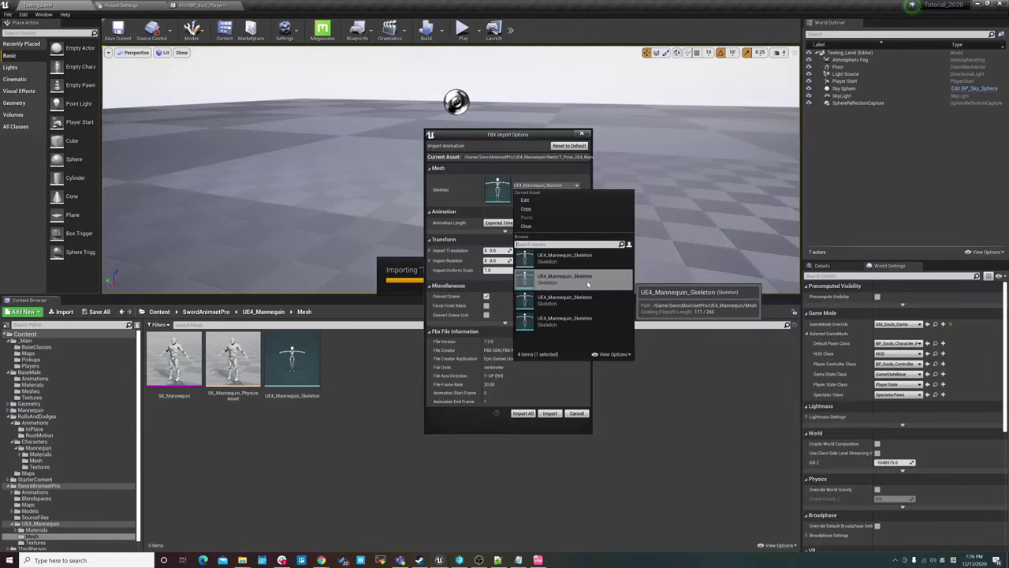
{"action": "left_click", "coordinate": [588, 280]}
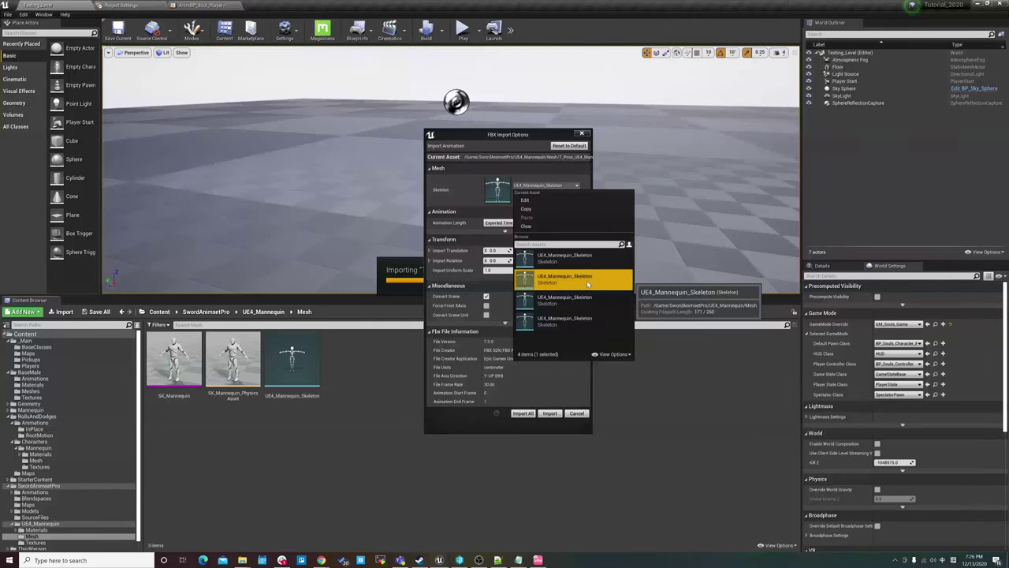
{"action": "left_click", "coordinate": [527, 415]}
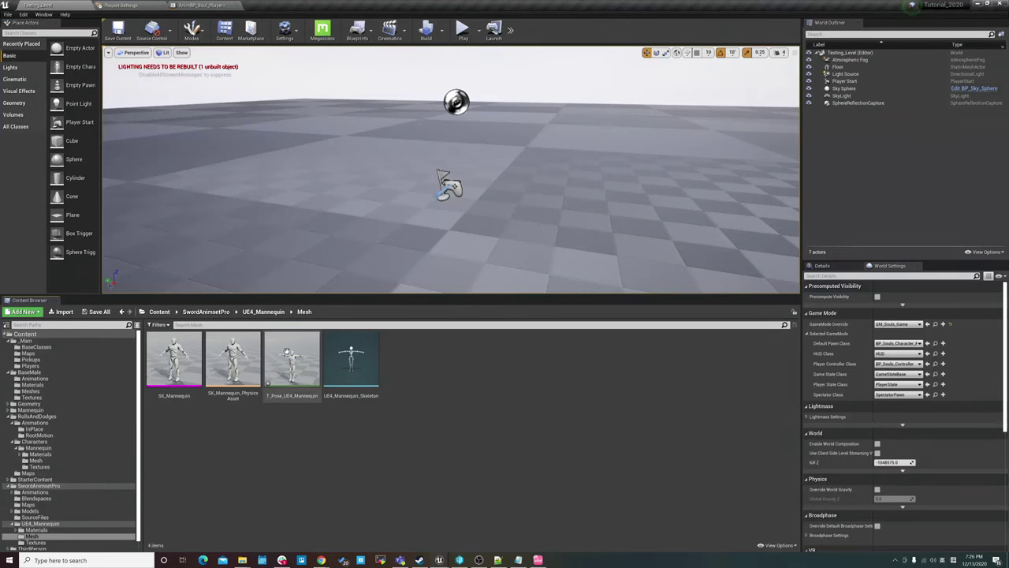
{"action": "double_click", "coordinate": [289, 352]}
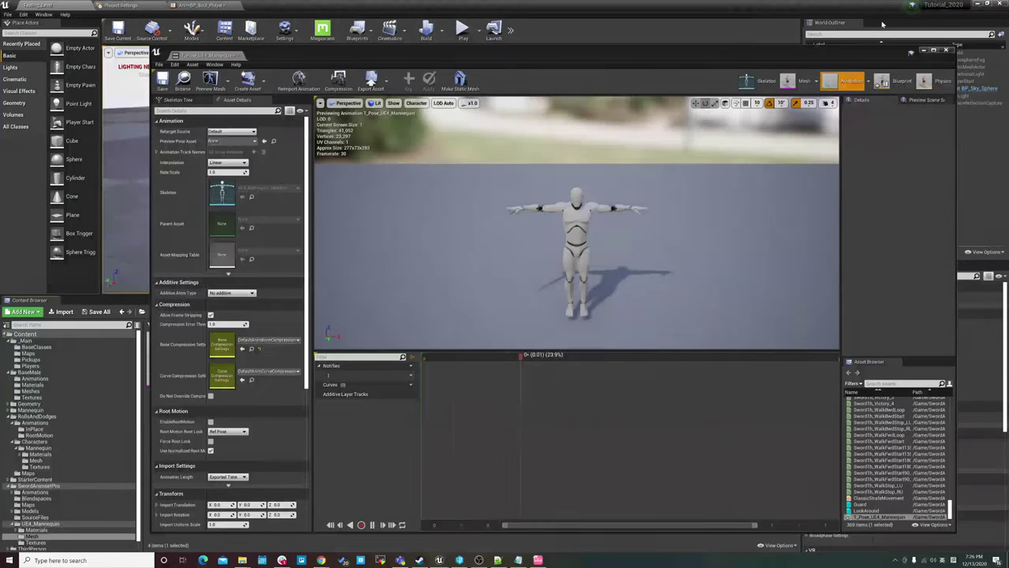
{"action": "left_click", "coordinate": [946, 50]}
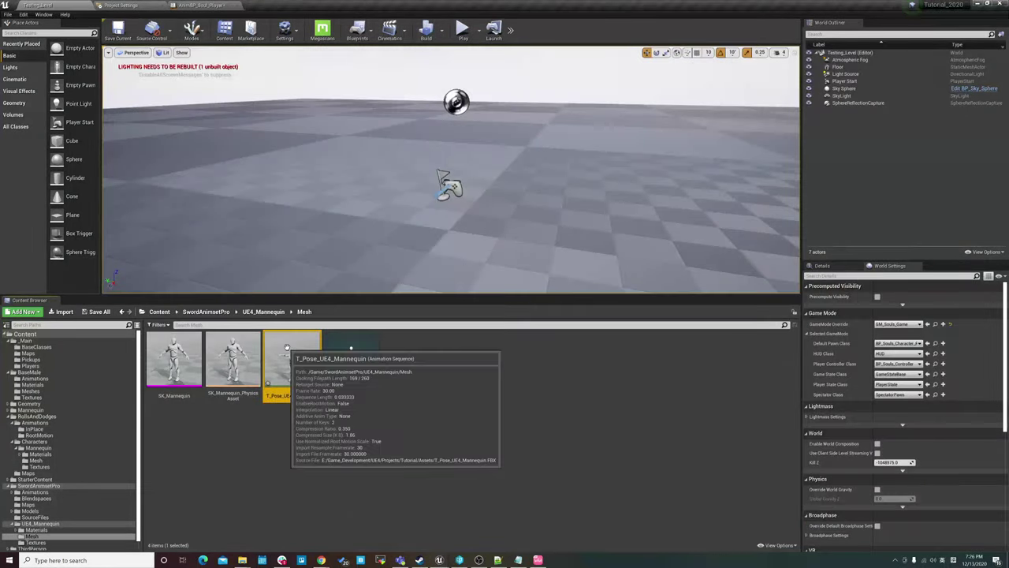
Create T_Pose_UE4_Mannequin_PoseAsset from the T-pose animation with Create PoseAsset.
{"action": "right_click", "coordinate": [288, 352]}
{"action": "mouse_move", "coordinate": [340, 76]}
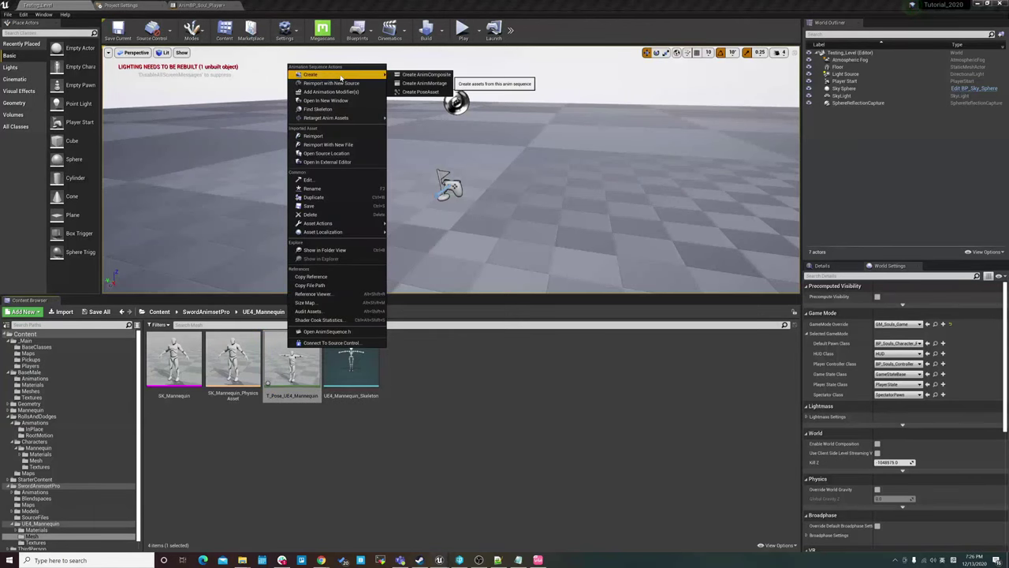
{"action": "left_click", "coordinate": [420, 91]}
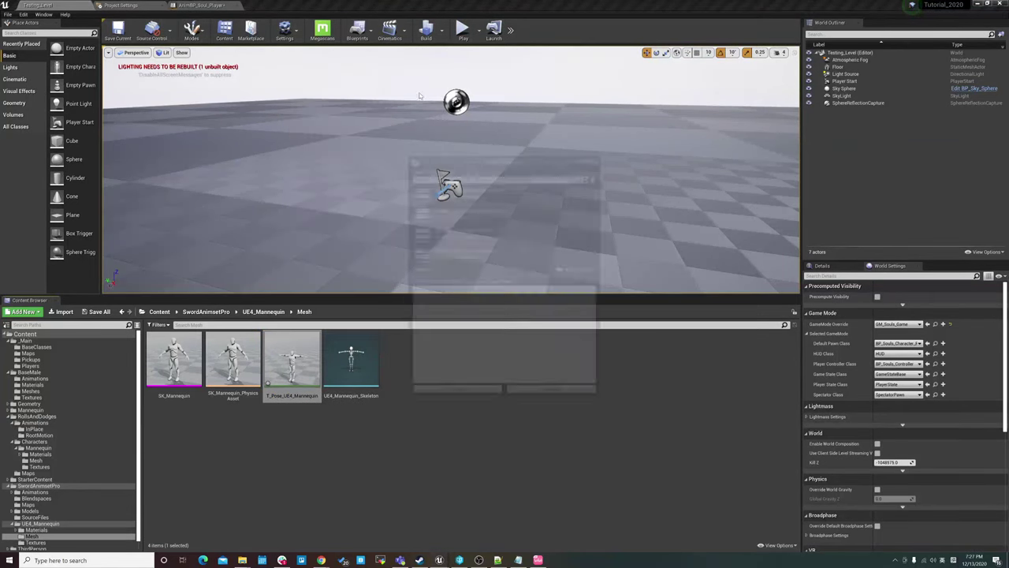
{"action": "left_click", "coordinate": [477, 395]}
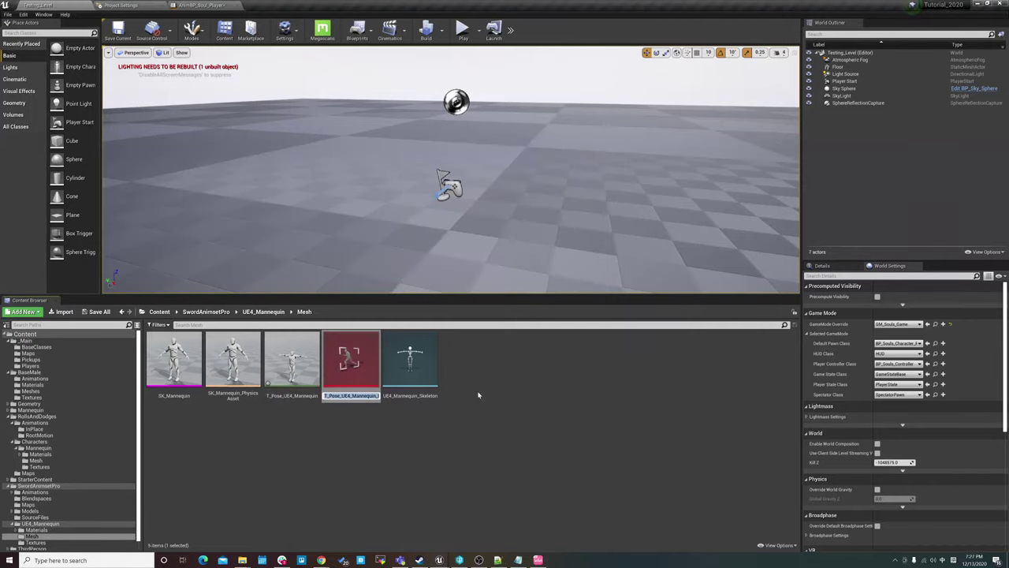
{"action": "key", "text": "Return"}
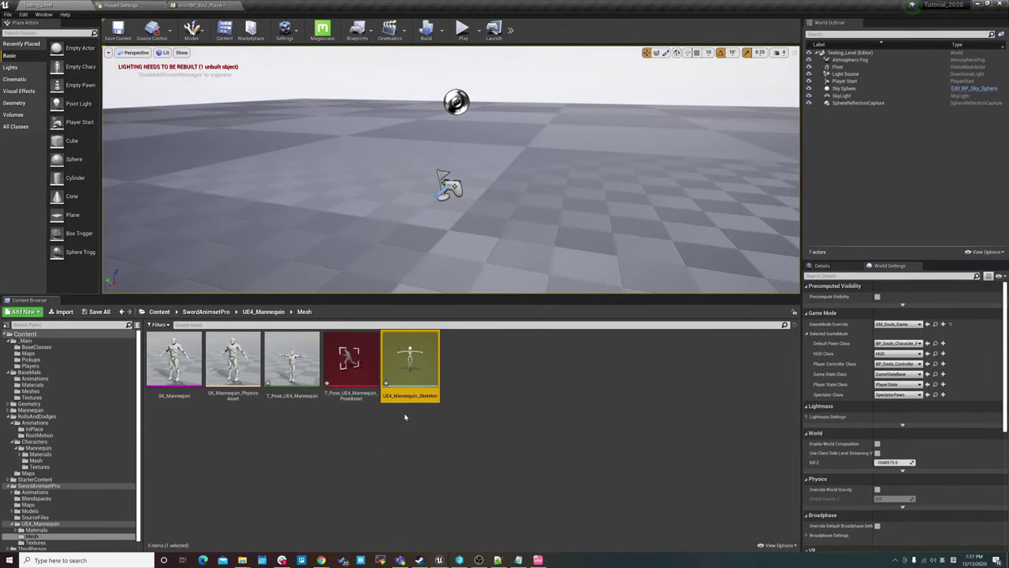
{"action": "left_click", "coordinate": [378, 370]}
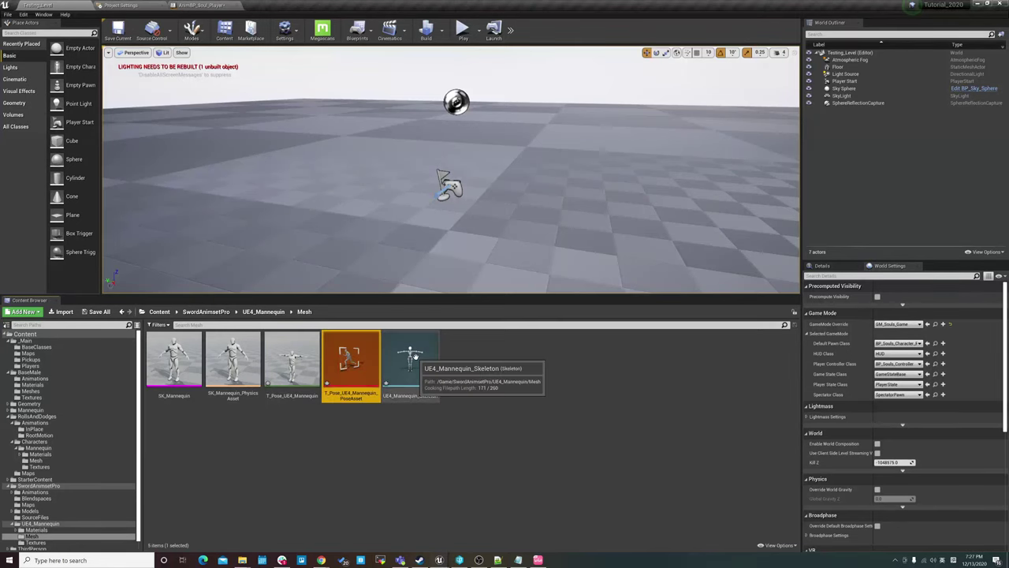
{"action": "double_click", "coordinate": [410, 359]}
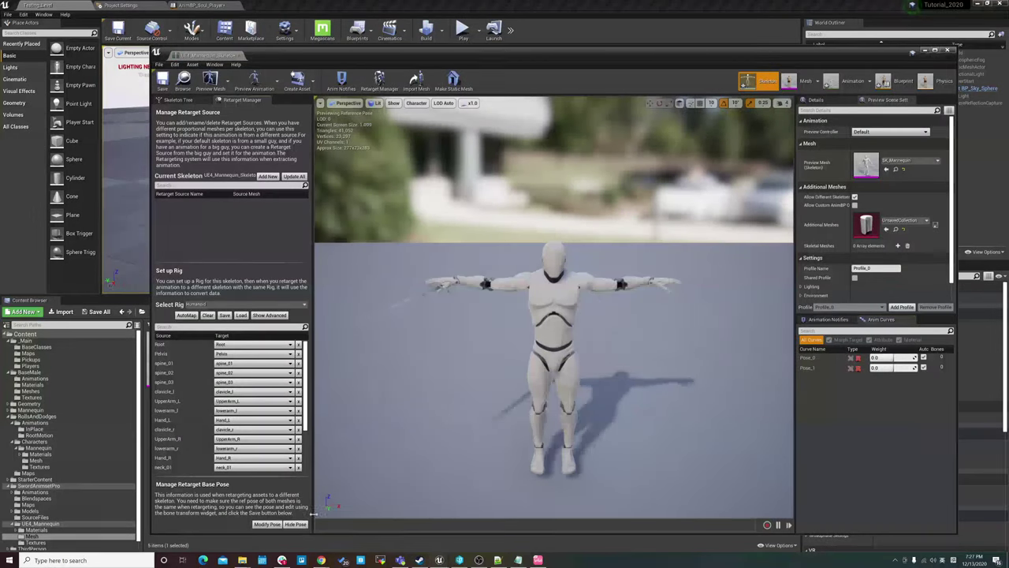
Set the retarget base pose to Pose_1 from T_Pose_UE4_Mannequin_PoseAsset via Modify Pose.
{"action": "left_click", "coordinate": [266, 524]}
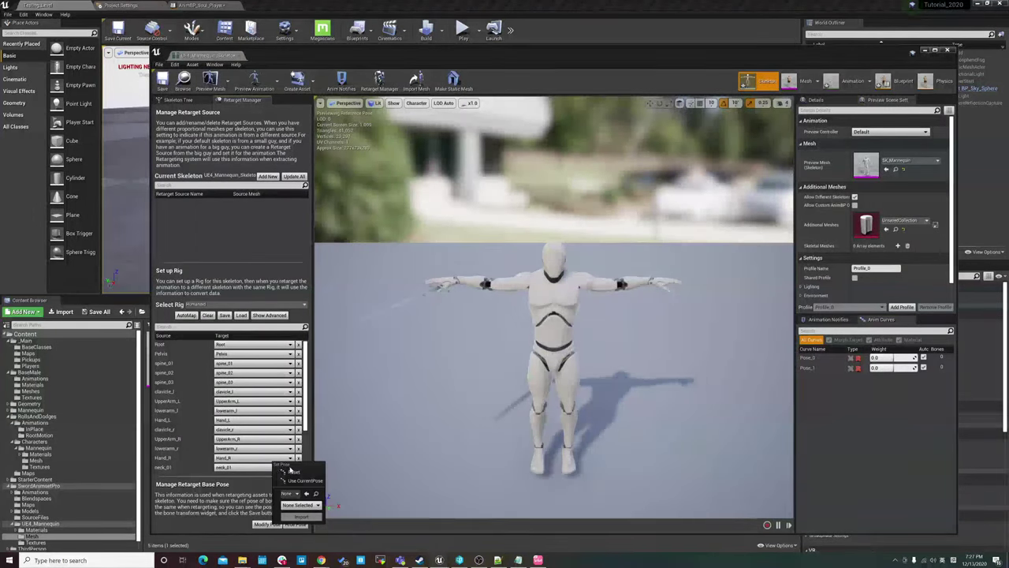
{"action": "left_click", "coordinate": [297, 494]}
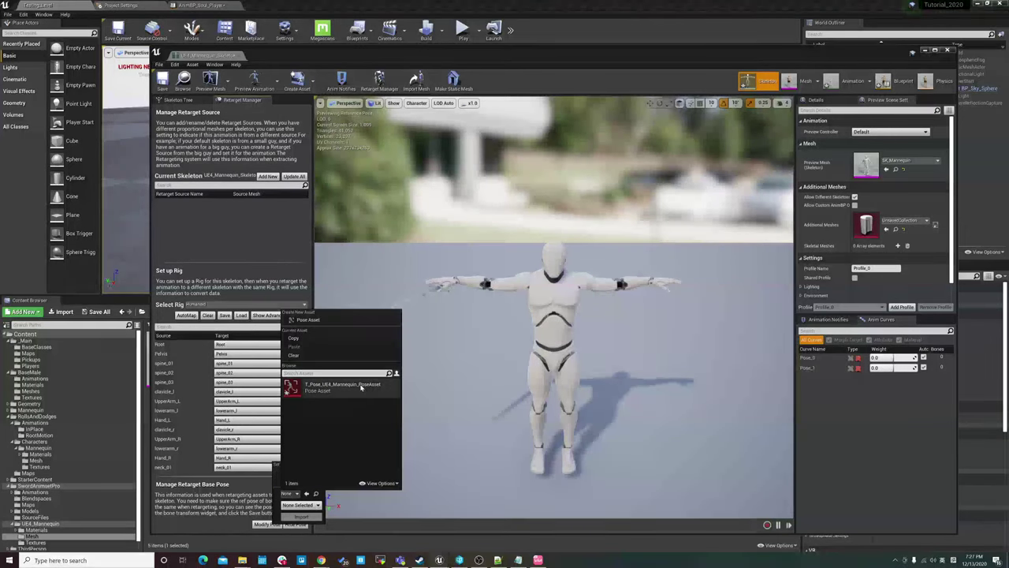
{"action": "left_click", "coordinate": [355, 392]}
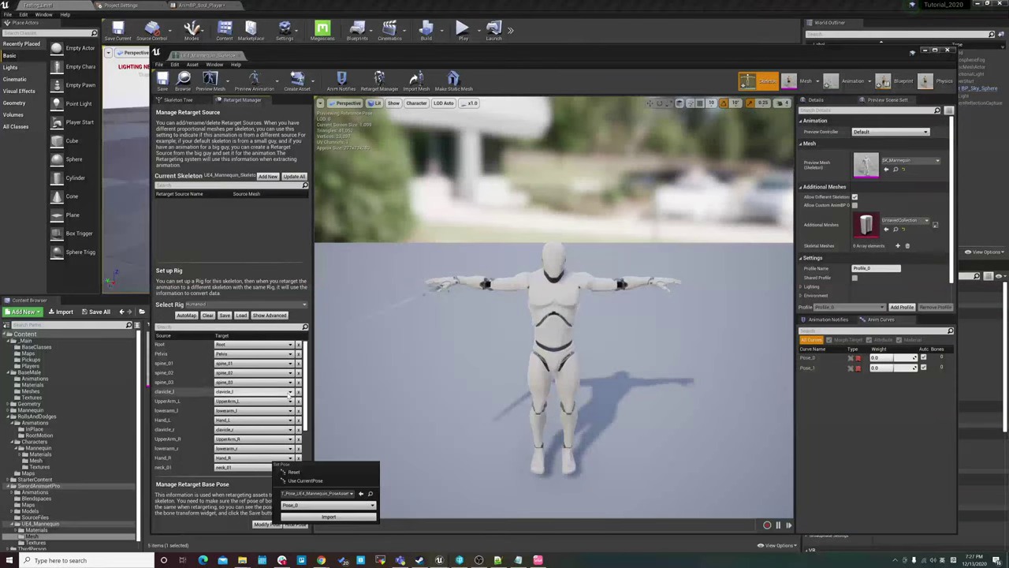
{"action": "left_click", "coordinate": [329, 505]}
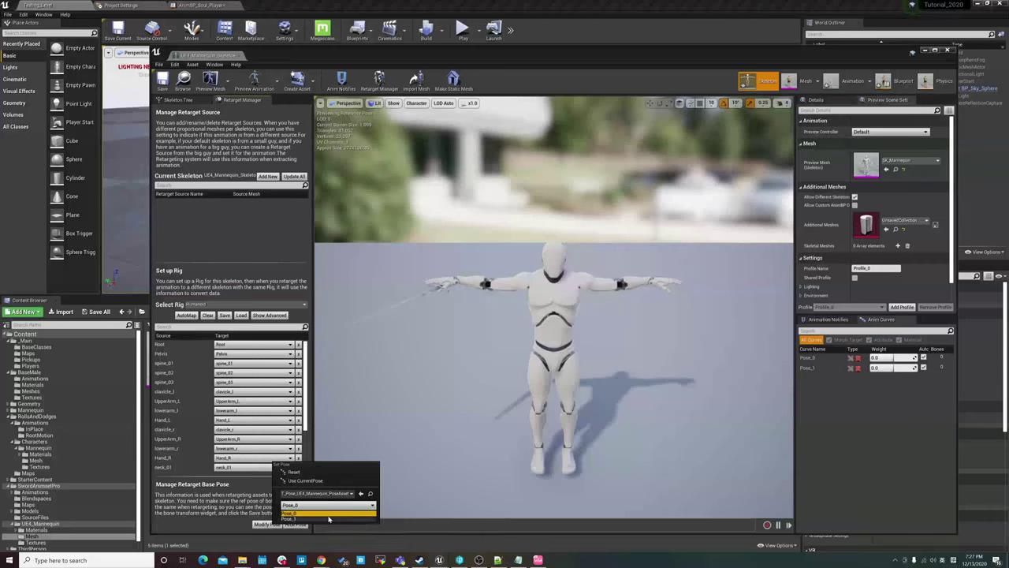
{"action": "left_click", "coordinate": [331, 518]}
{"action": "left_click", "coordinate": [336, 505]}
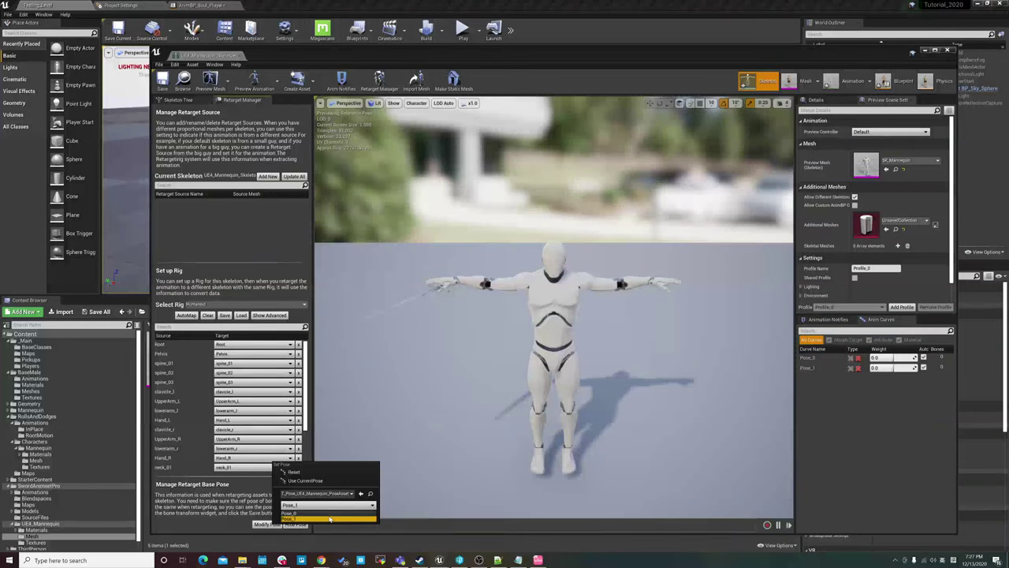
{"action": "left_click", "coordinate": [330, 517]}
{"action": "left_click", "coordinate": [331, 518]}
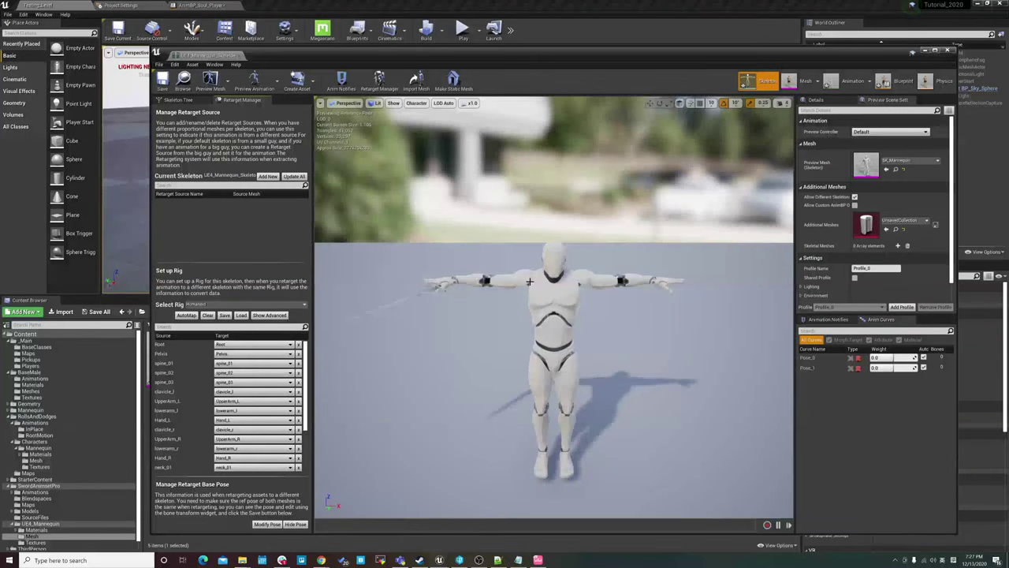
Apply Use CurrentPose as the retarget base pose, save the skeleton, and close its editor.
{"action": "left_click", "coordinate": [276, 525]}
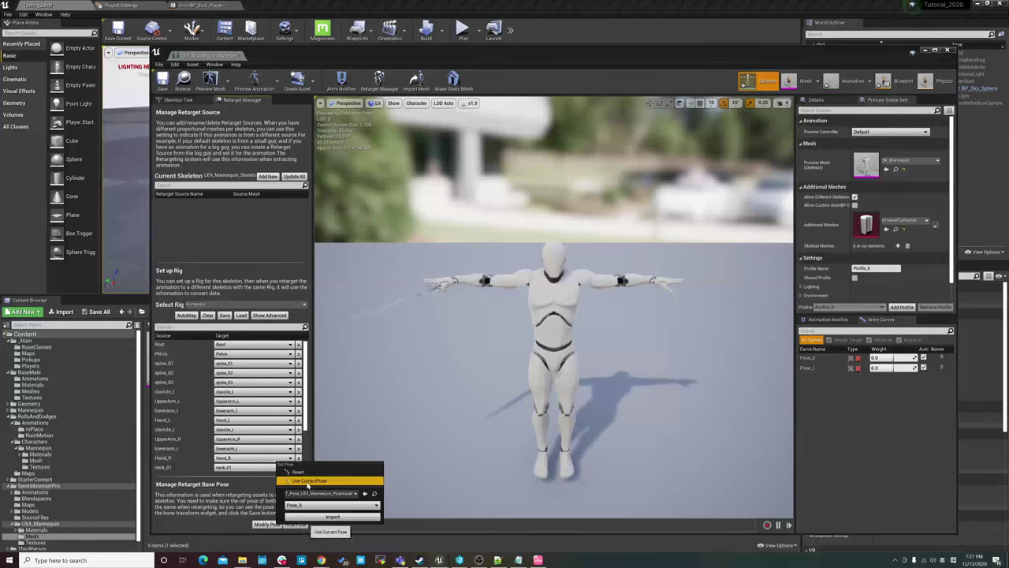
{"action": "left_click", "coordinate": [314, 481]}
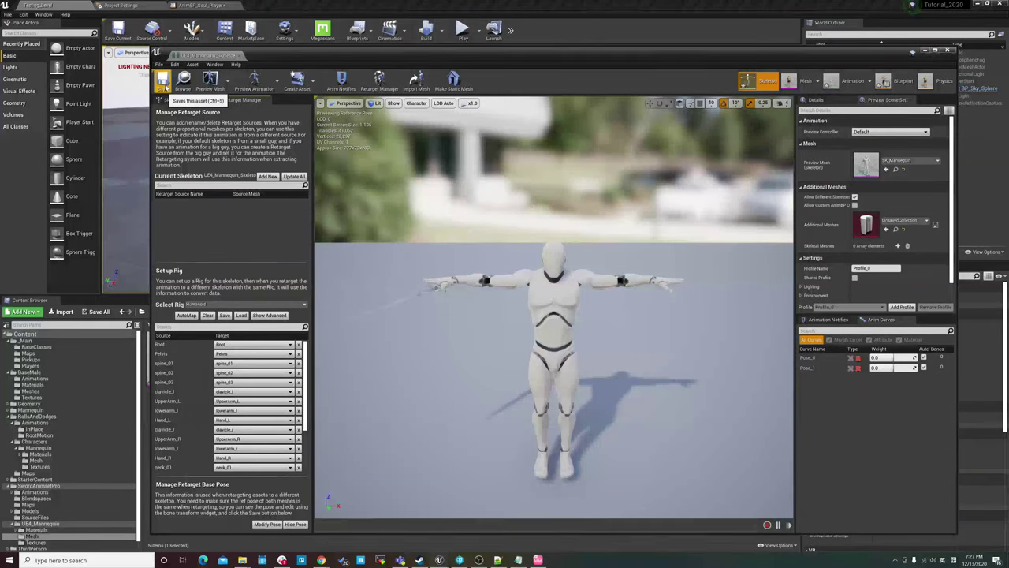
{"action": "left_click", "coordinate": [163, 81]}
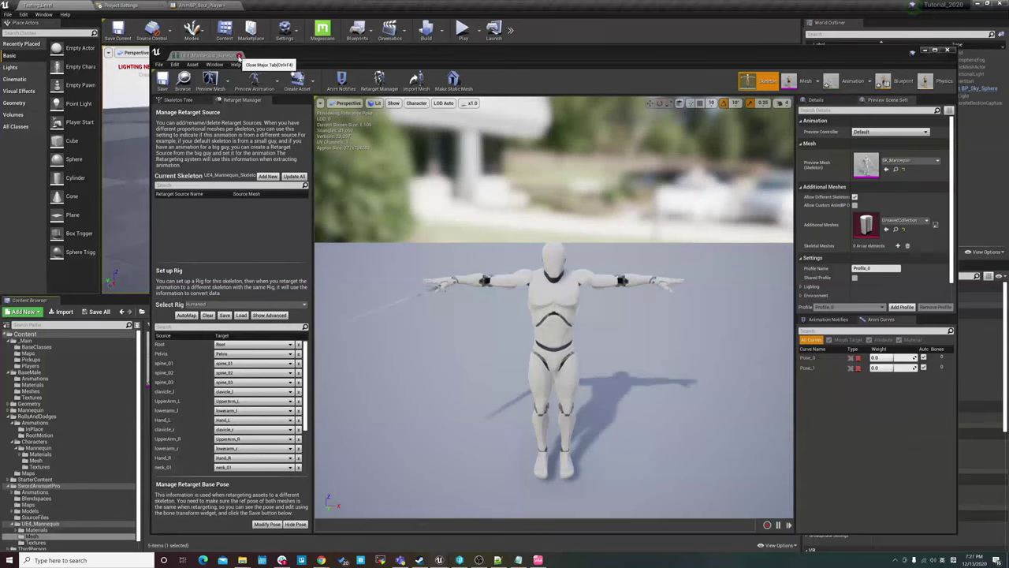
{"action": "left_click", "coordinate": [237, 56]}
{"action": "left_click", "coordinate": [347, 465]}
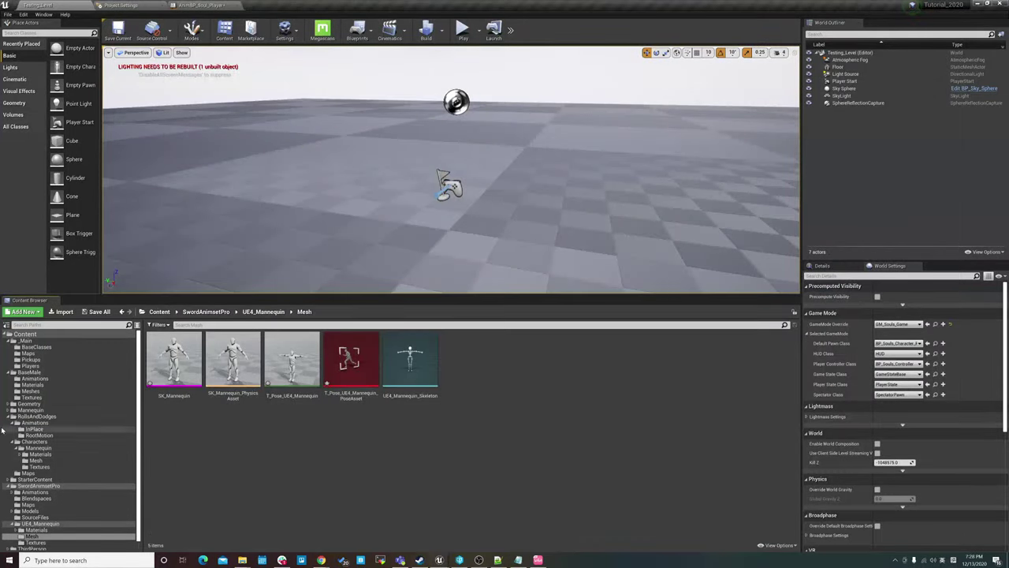
Browse to RollsAndDodges > Characters > Mannequin > Mesh and open UE4_Mannequin_Skeleton.
{"action": "left_click", "coordinate": [39, 417]}
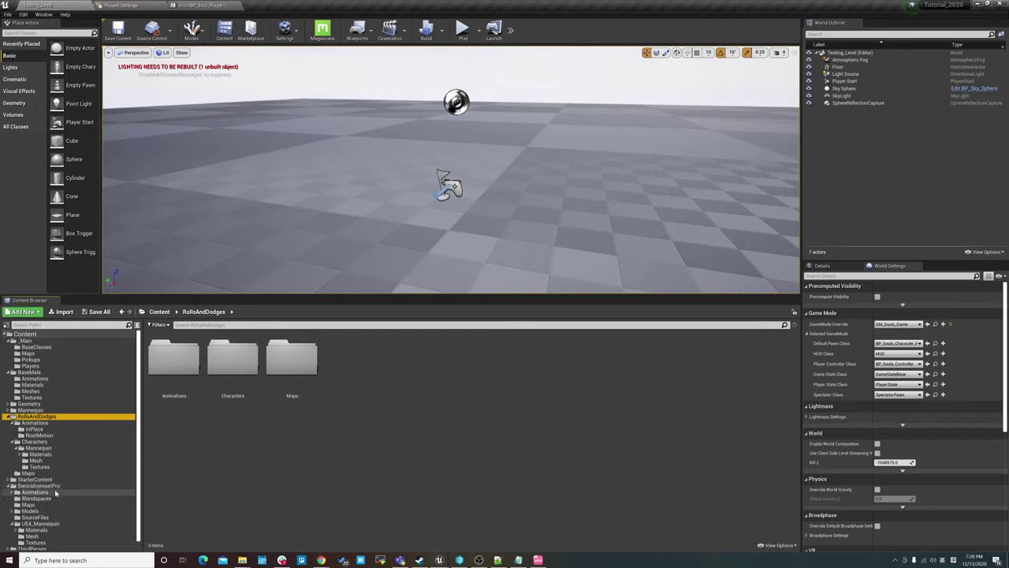
{"action": "left_click", "coordinate": [48, 461]}
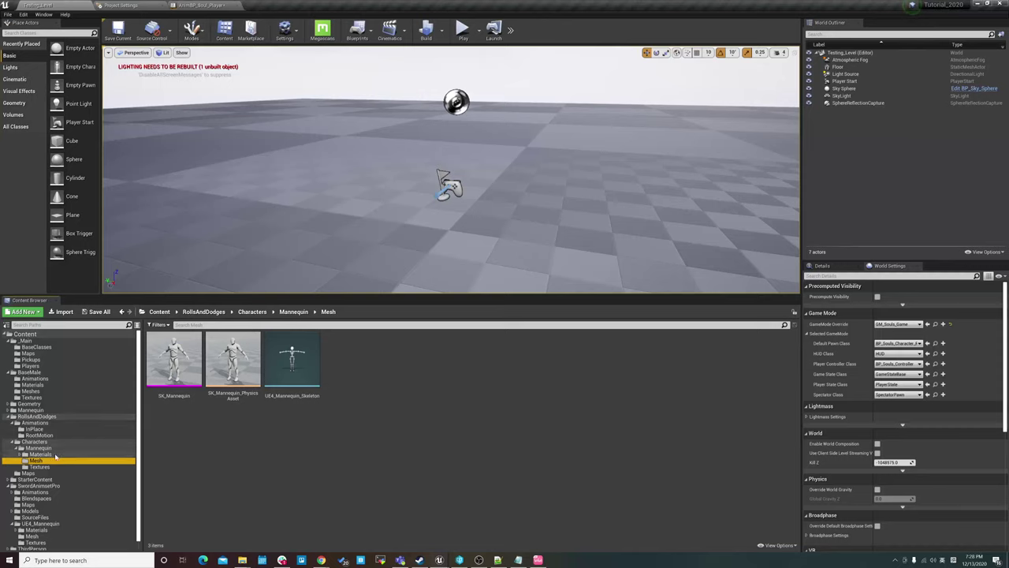
{"action": "left_click", "coordinate": [303, 375]}
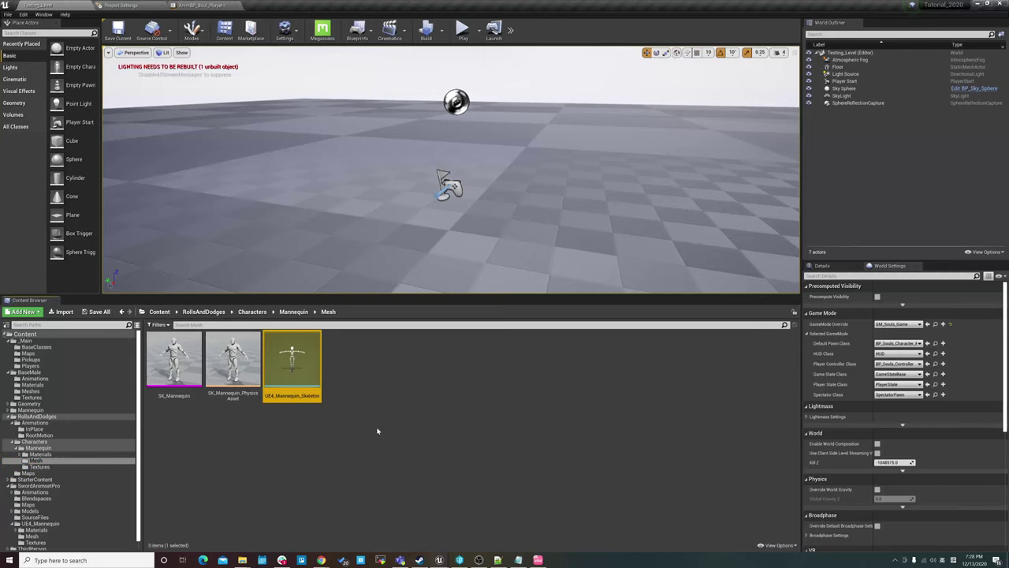
{"action": "double_click", "coordinate": [302, 347]}
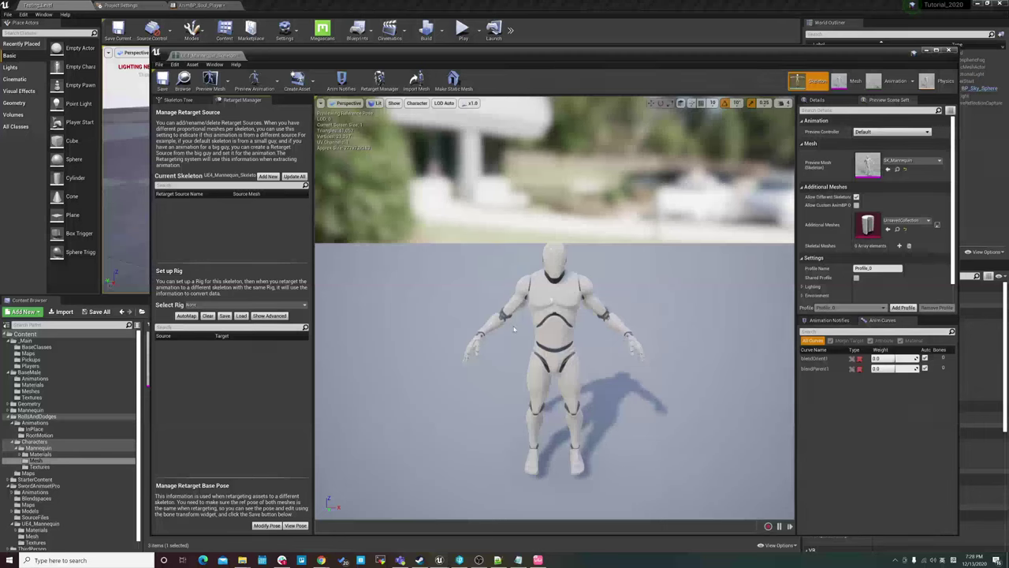
Preview the retarget base pose and assign the Humanoid rig so every bone is mapped.
{"action": "left_click", "coordinate": [36, 416]}
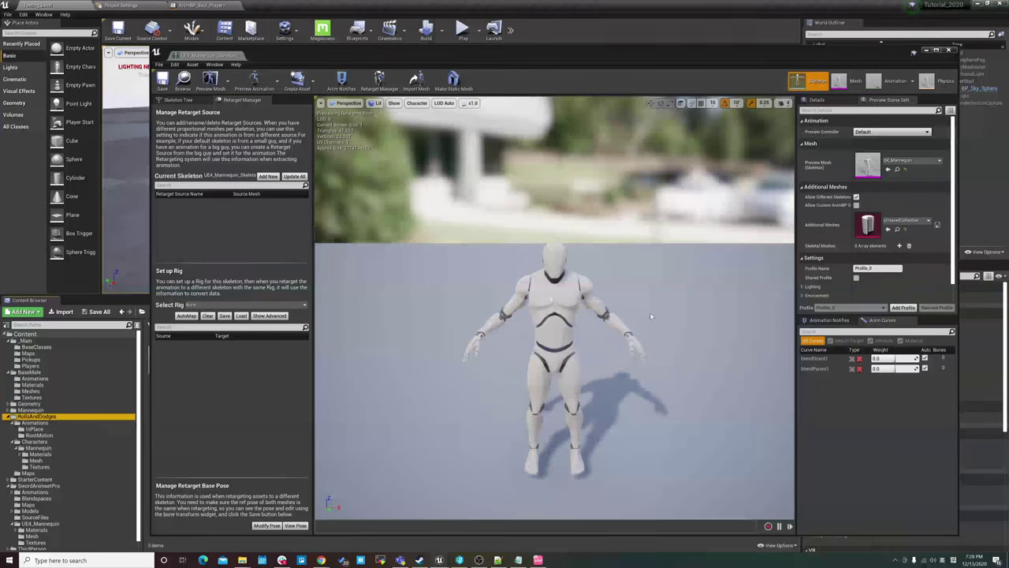
{"action": "left_click", "coordinate": [294, 525]}
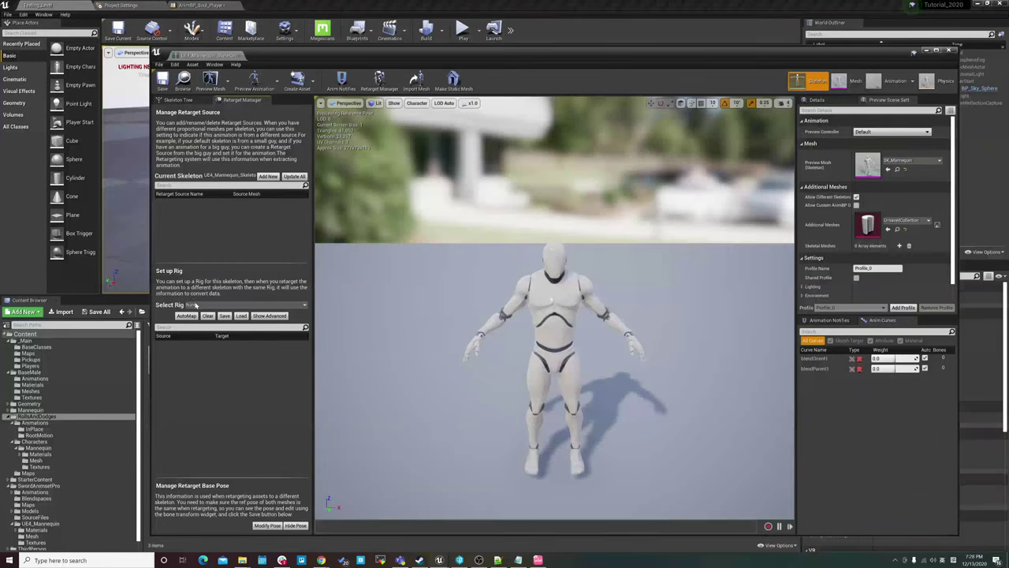
{"action": "left_click", "coordinate": [201, 307]}
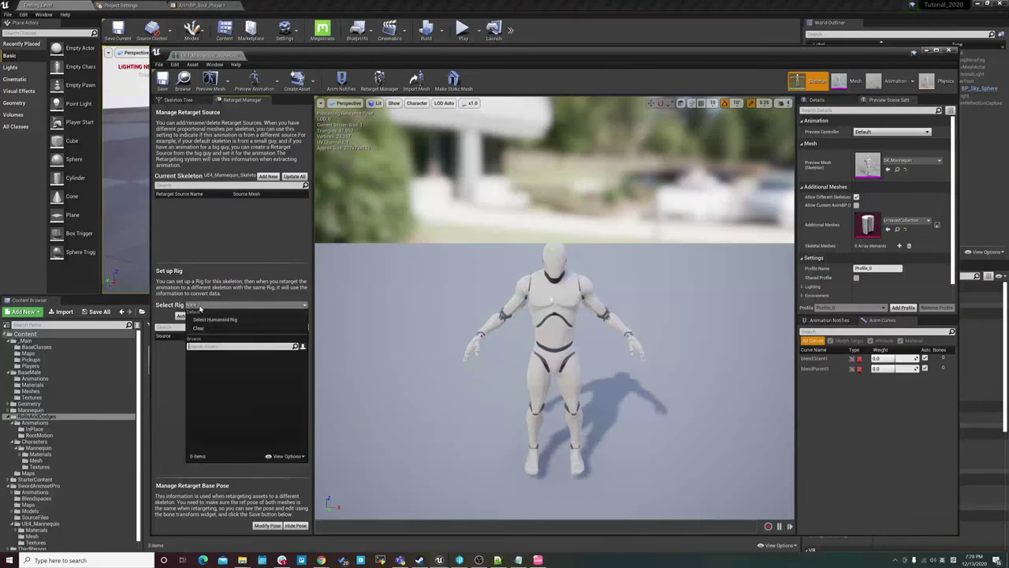
{"action": "left_click", "coordinate": [218, 320]}
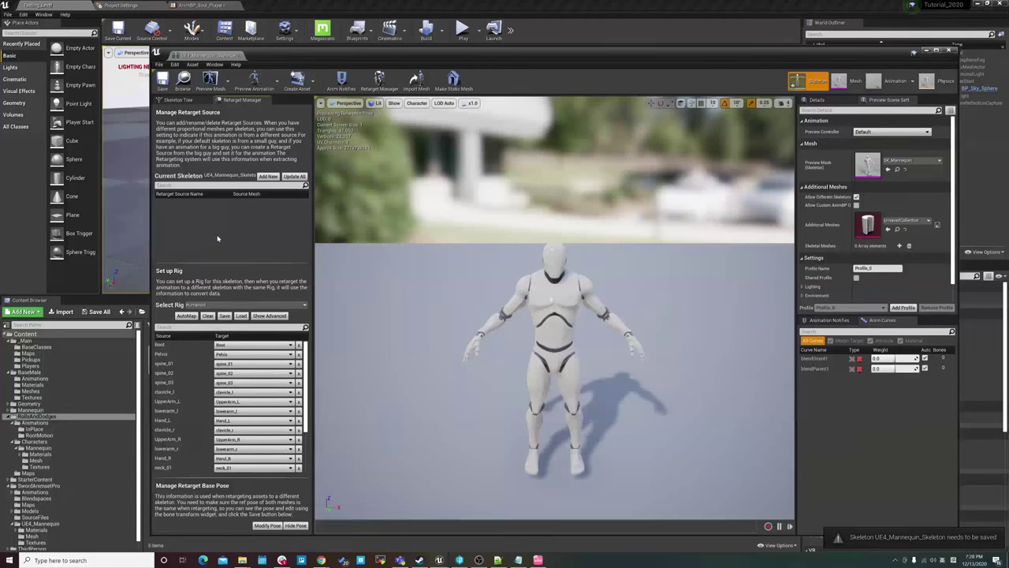
{"action": "left_click", "coordinate": [248, 306]}
{"action": "left_click", "coordinate": [249, 306]}
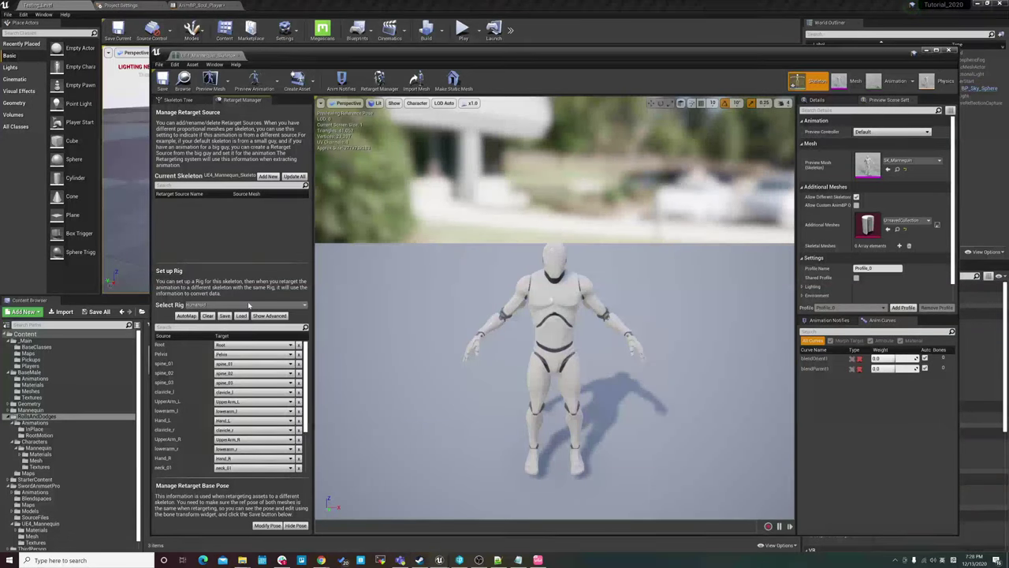
{"action": "left_click", "coordinate": [249, 306]}
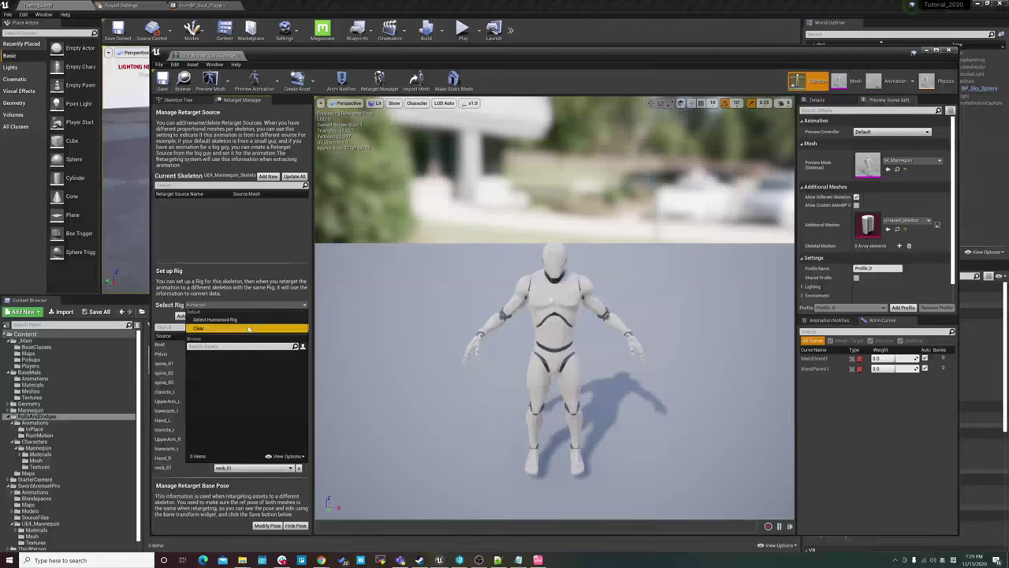
{"action": "left_click", "coordinate": [228, 320]}
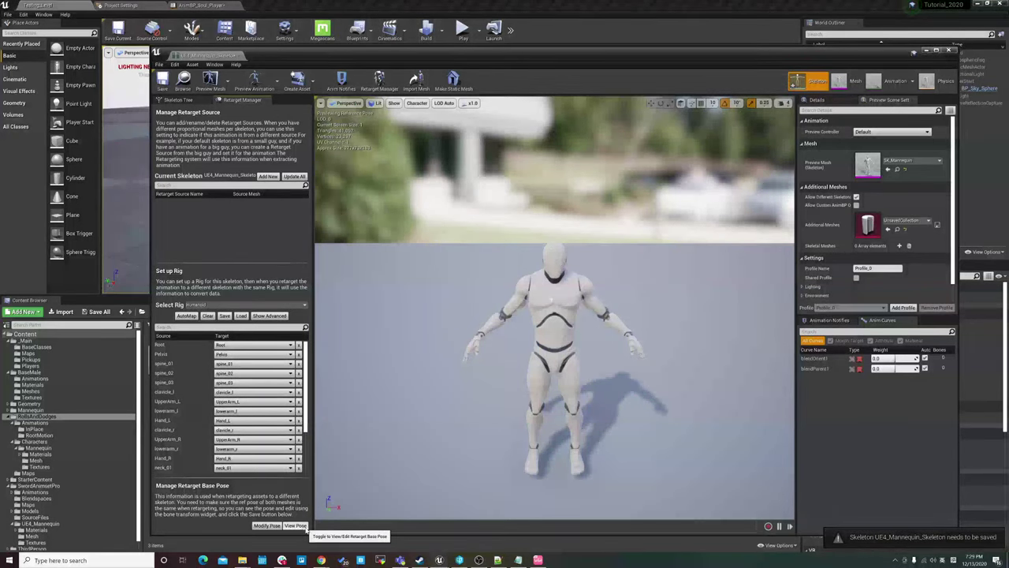
Turn off the retarget pose preview and close the skeleton editor.
{"action": "left_click", "coordinate": [293, 525]}
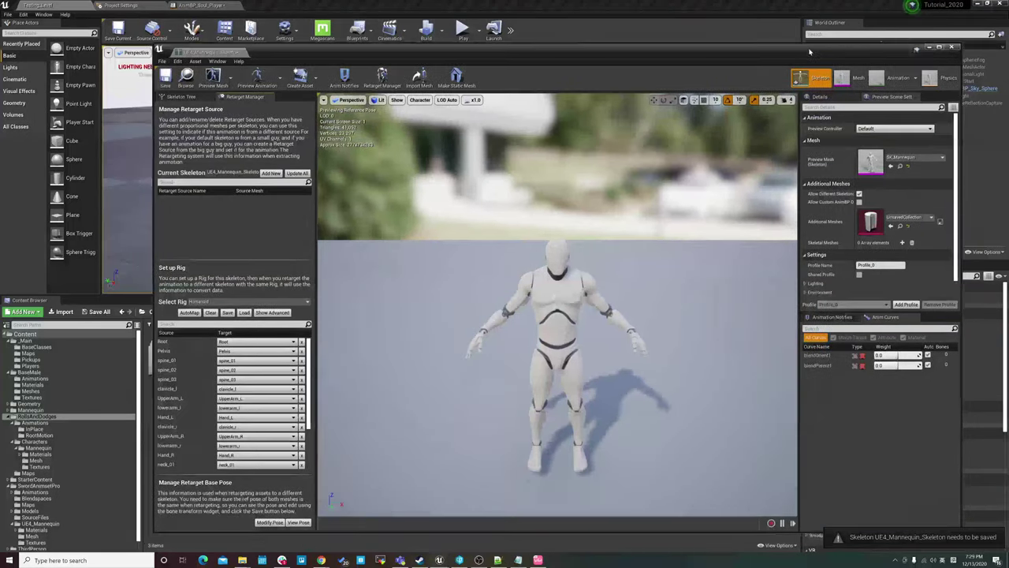
{"action": "left_click_drag", "start_coordinate": [806, 54], "coordinate": [808, 51]}
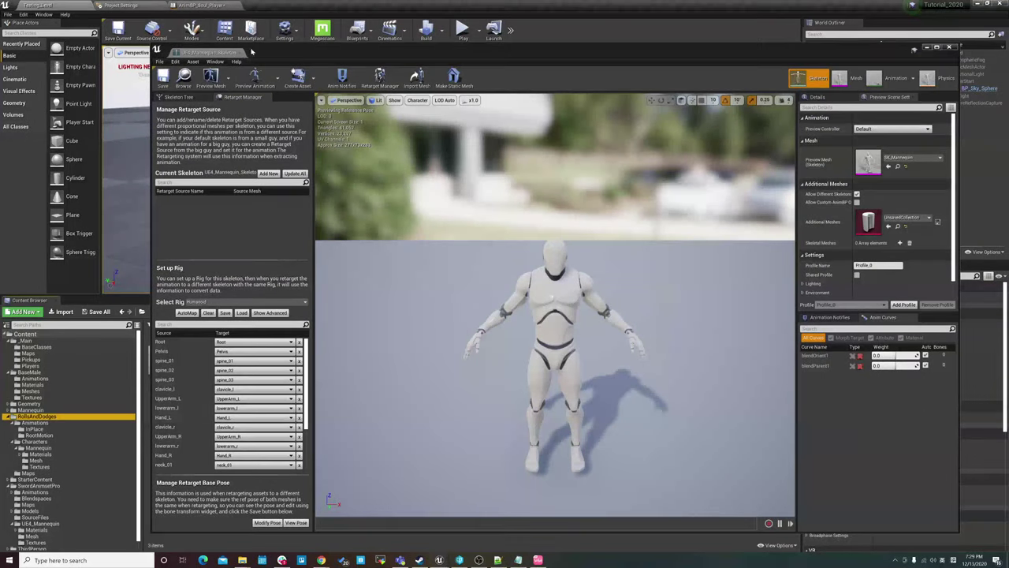
{"action": "left_click", "coordinate": [241, 53]}
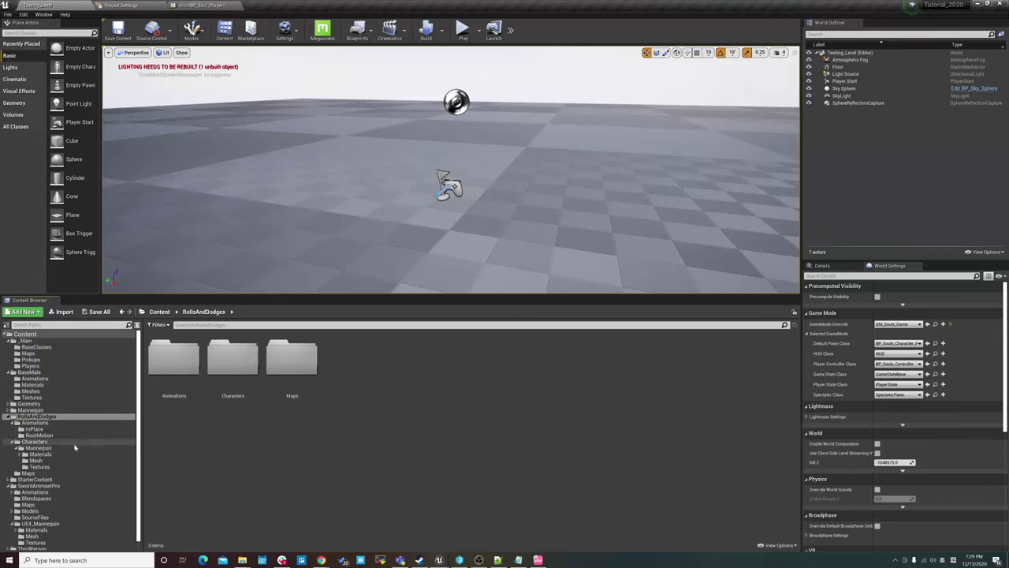
Import T_Pose_UE4_Mannequin.FBX into the Mesh folder using UE4_Mannequin_Skeleton.
{"action": "left_click", "coordinate": [61, 458]}
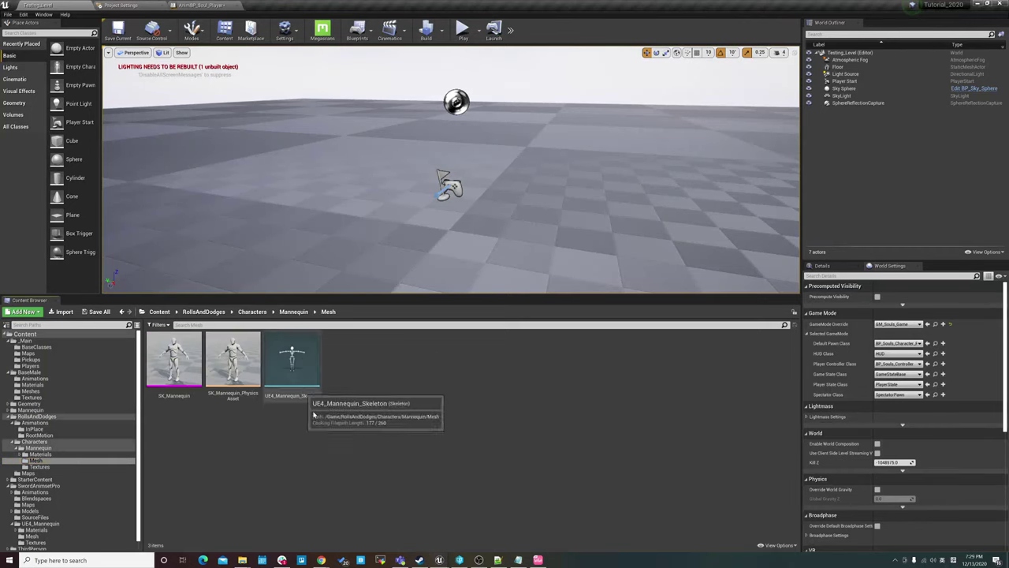
{"action": "right_click", "coordinate": [369, 373]}
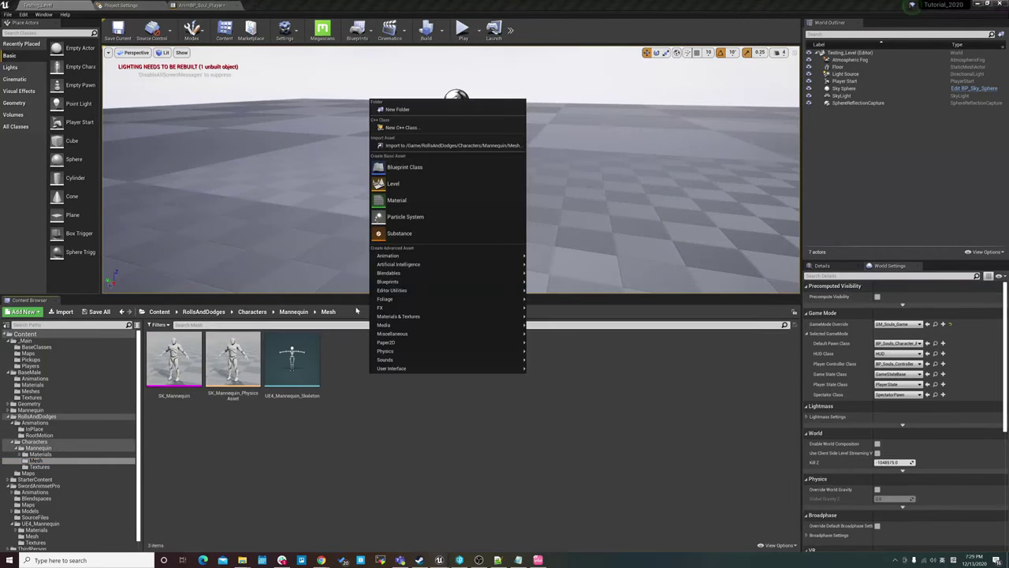
{"action": "left_click", "coordinate": [429, 146]}
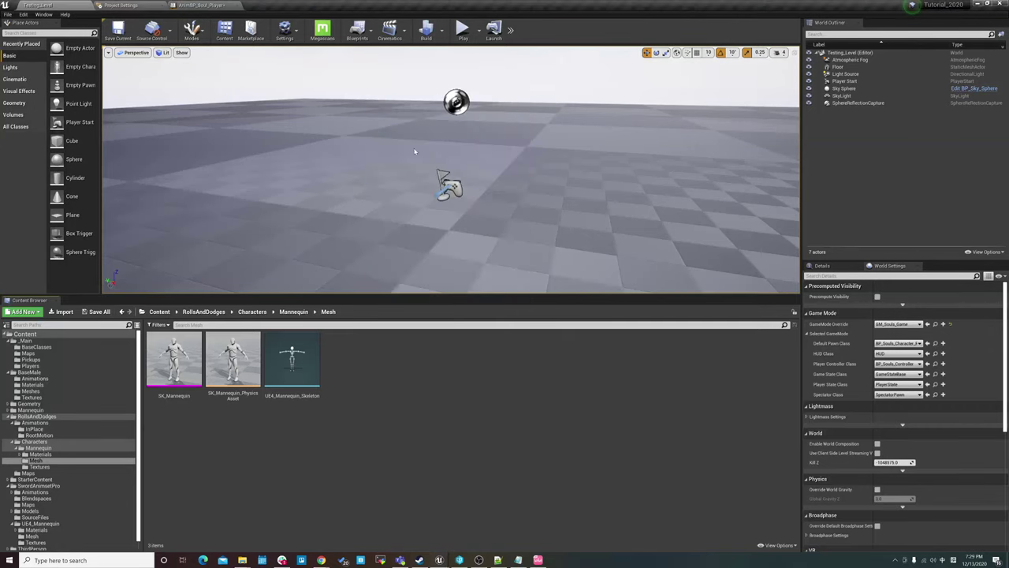
{"action": "double_click", "coordinate": [297, 188]}
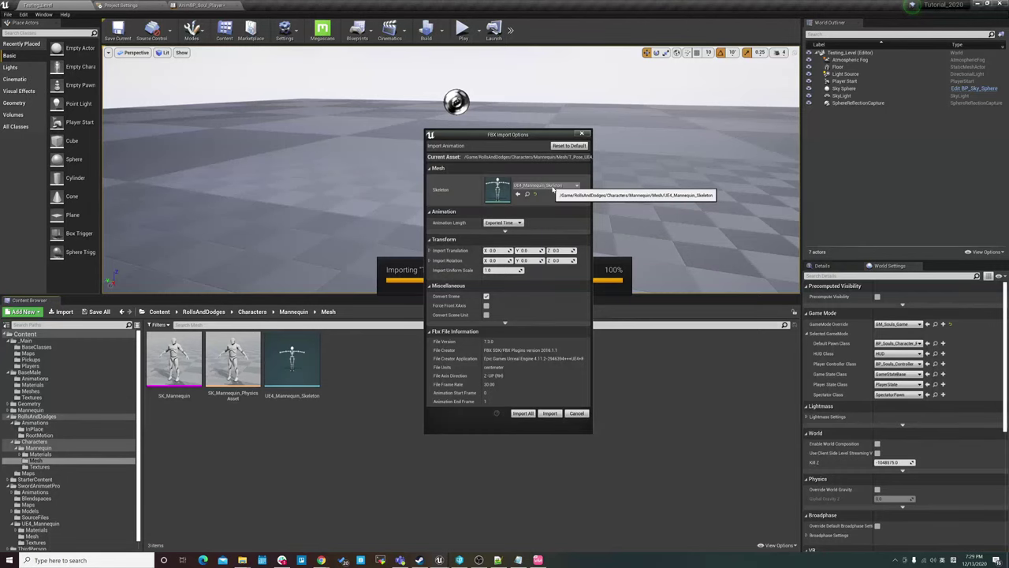
{"action": "left_click", "coordinate": [554, 188]}
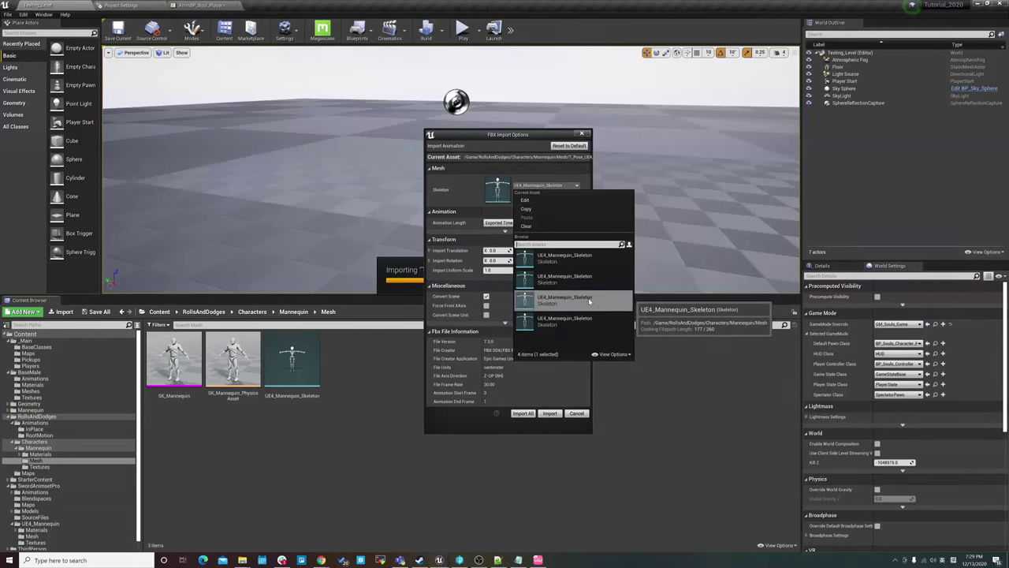
{"action": "left_click", "coordinate": [589, 301]}
{"action": "left_click", "coordinate": [532, 413]}
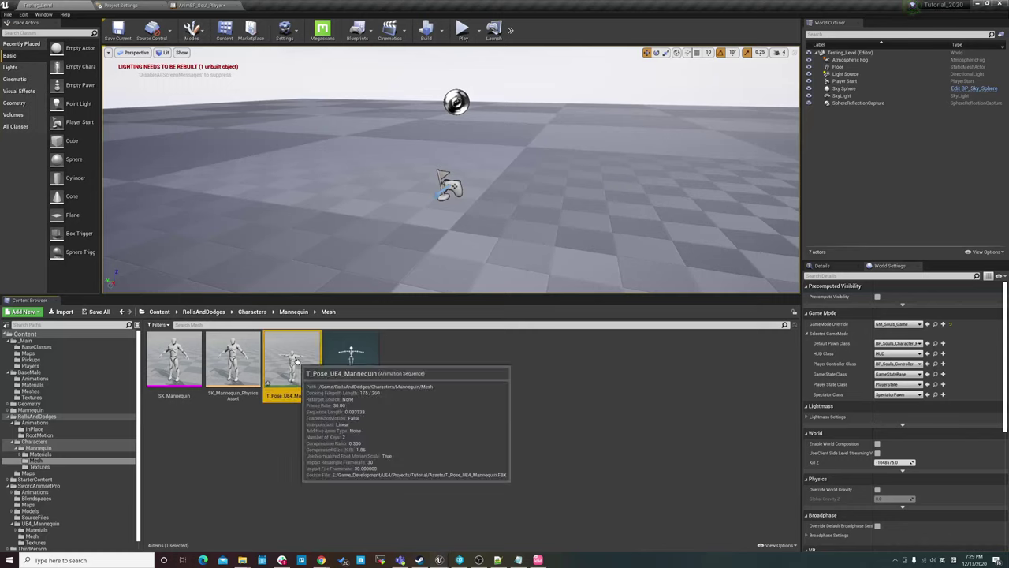
Create a PoseAsset from the T_Pose_UE4_Mannequin animation and open the skeleton.
{"action": "right_click", "coordinate": [297, 360]}
{"action": "mouse_move", "coordinate": [379, 89]}
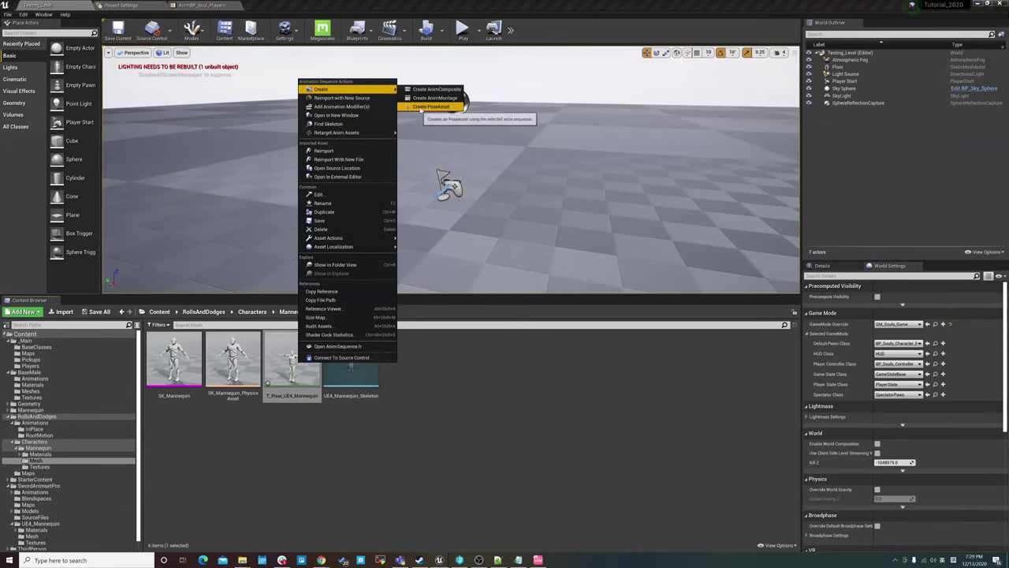
{"action": "left_click", "coordinate": [441, 106]}
{"action": "left_click", "coordinate": [454, 398]}
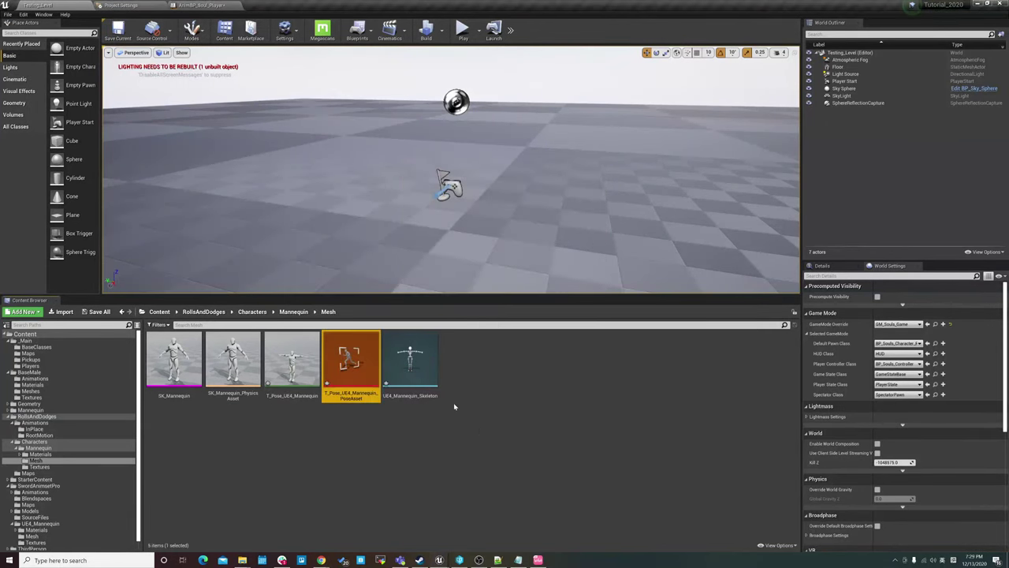
{"action": "double_click", "coordinate": [410, 359]}
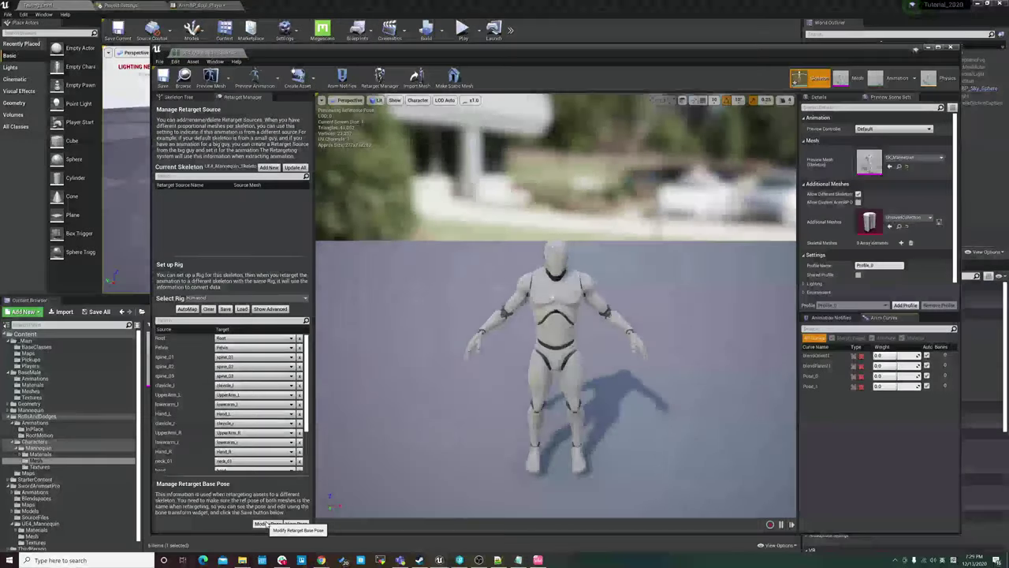
Import the T_Pose_UE4_Mannequin_PoseAsset pose onto the mannequin.
{"action": "left_click", "coordinate": [266, 523]}
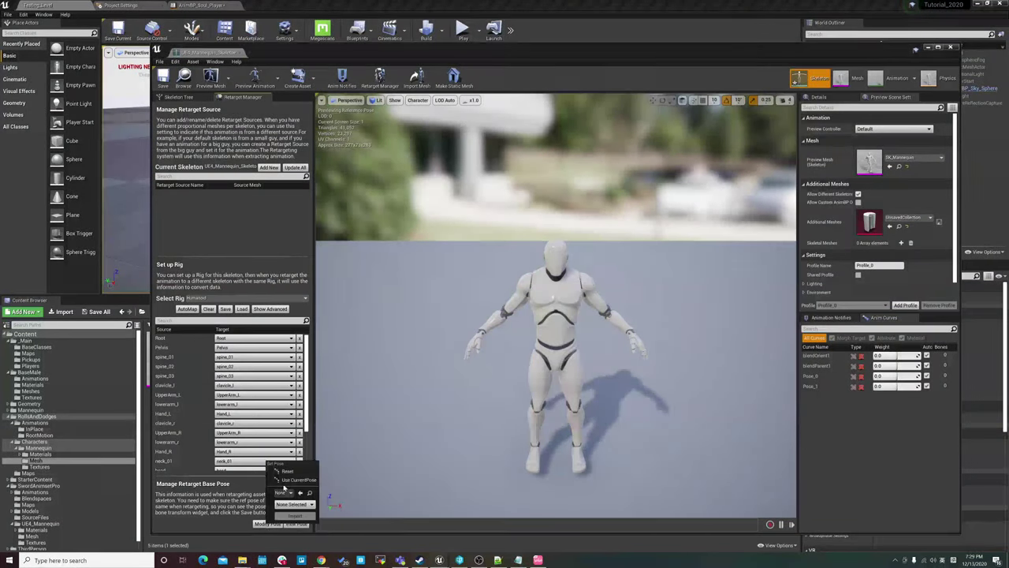
{"action": "left_click", "coordinate": [283, 492]}
{"action": "left_click", "coordinate": [321, 388]}
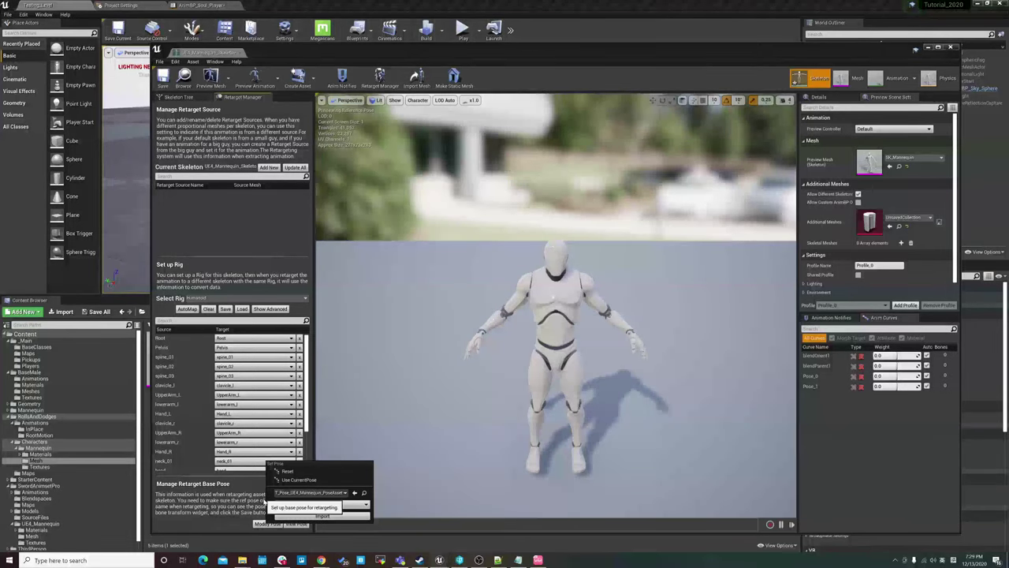
{"action": "left_click", "coordinate": [322, 516]}
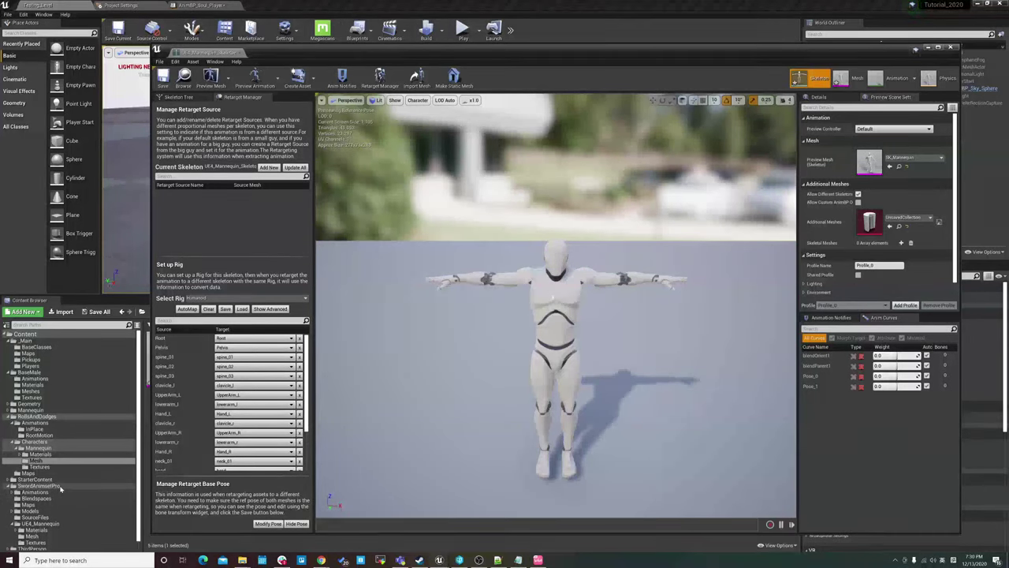
Use the current T-pose as retarget base pose, save the skeleton and close it.
{"action": "left_click", "coordinate": [265, 524]}
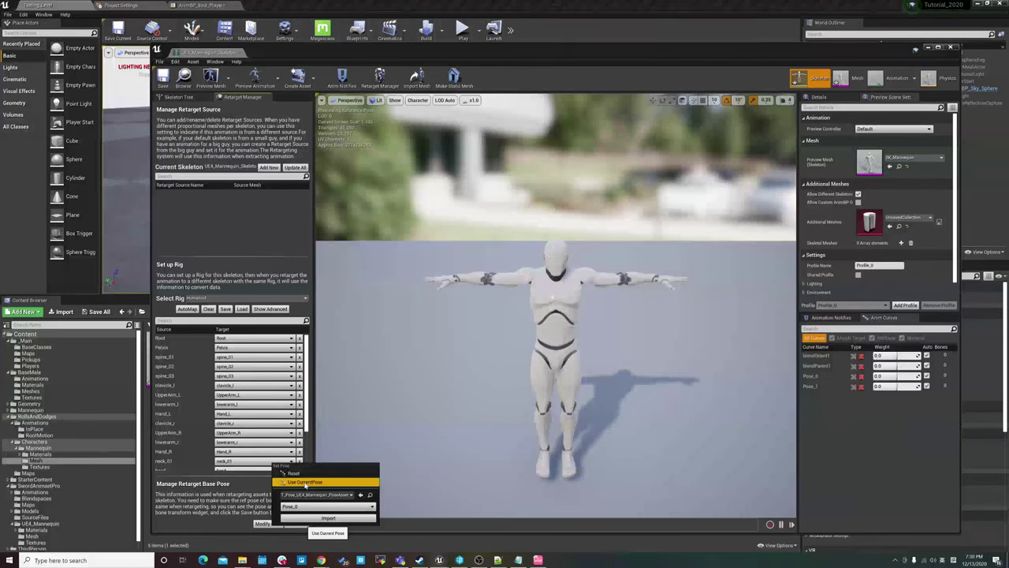
{"action": "left_click", "coordinate": [317, 483]}
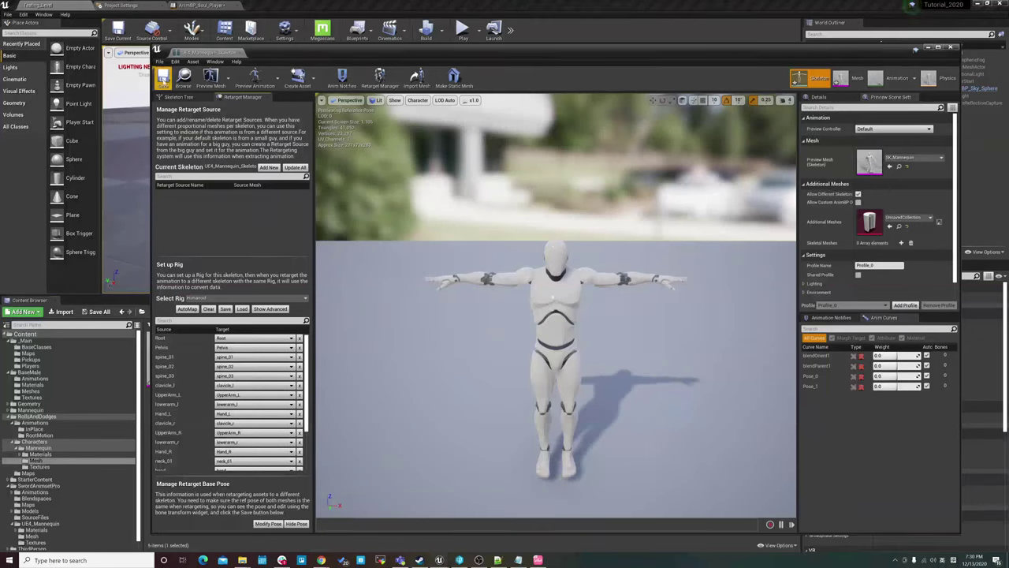
{"action": "left_click", "coordinate": [162, 79]}
{"action": "left_click", "coordinate": [235, 52]}
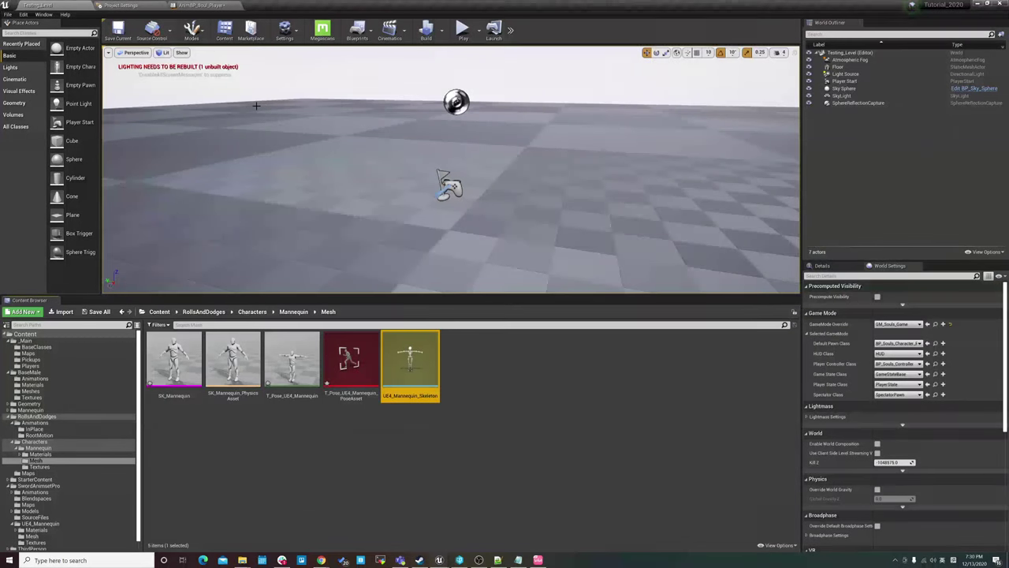
Go to RollsAndDodges > Animations > RootMotion and show RollForward_Root's Retarget Anim Assets options.
{"action": "left_click", "coordinate": [264, 465]}
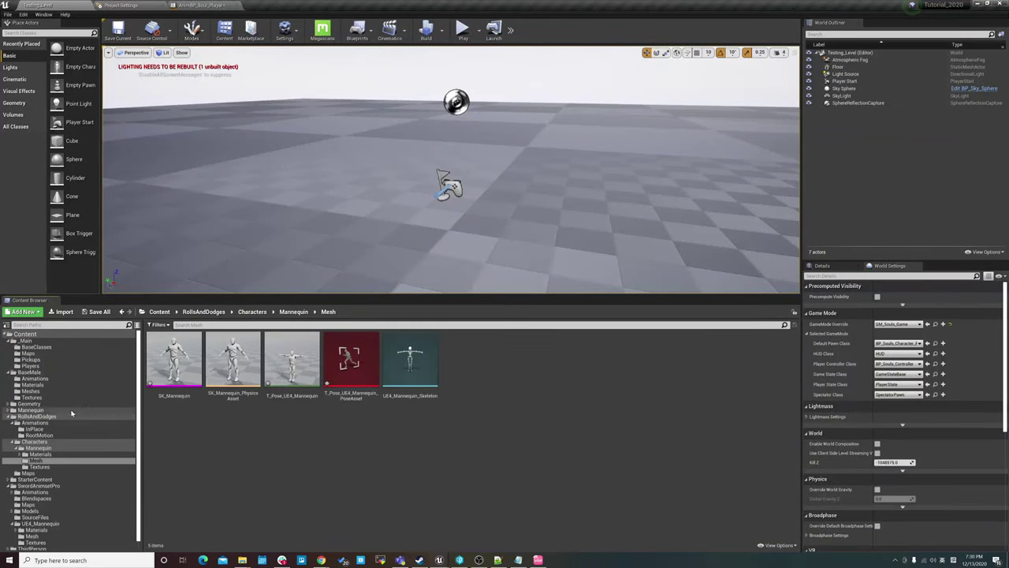
{"action": "left_click", "coordinate": [36, 416]}
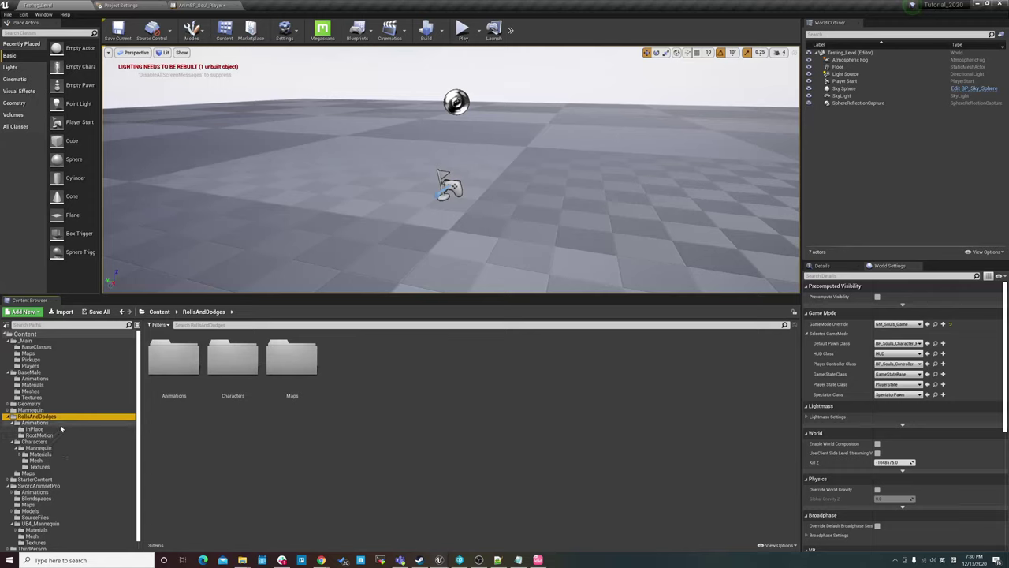
{"action": "left_click", "coordinate": [57, 423]}
{"action": "double_click", "coordinate": [233, 359]}
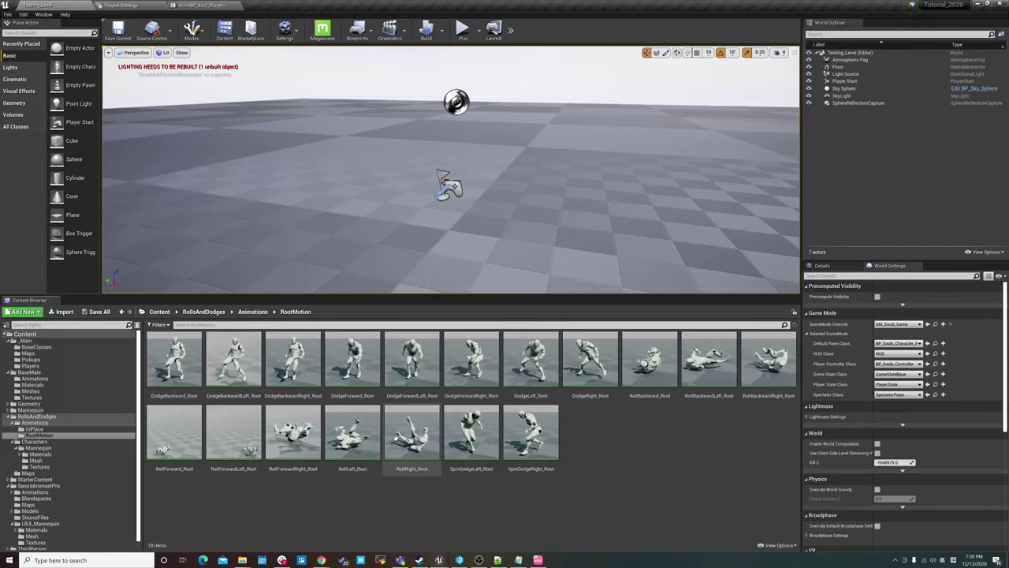
{"action": "left_click", "coordinate": [175, 432]}
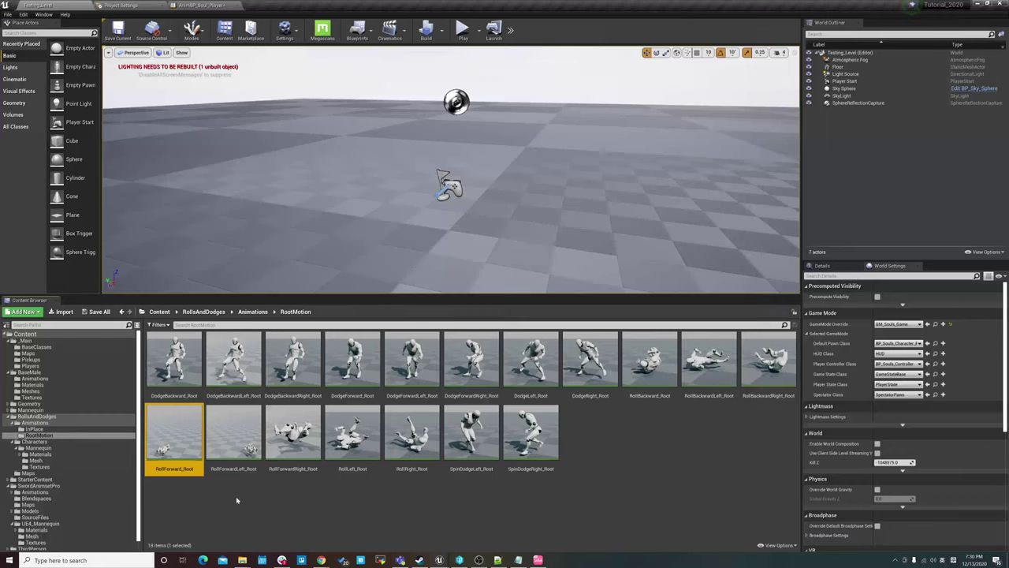
{"action": "mouse_move", "coordinate": [187, 416]}
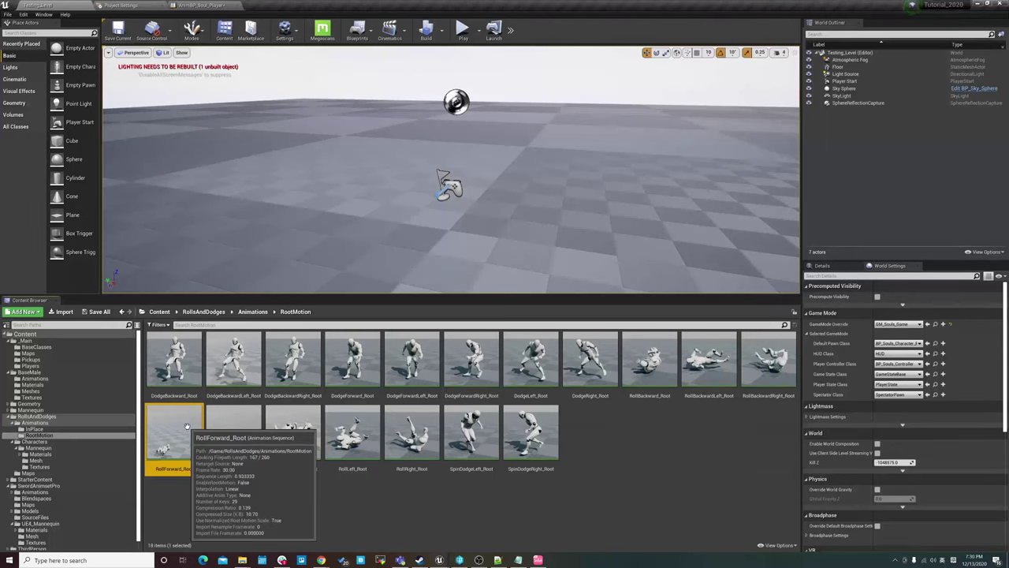
{"action": "right_click", "coordinate": [182, 432]}
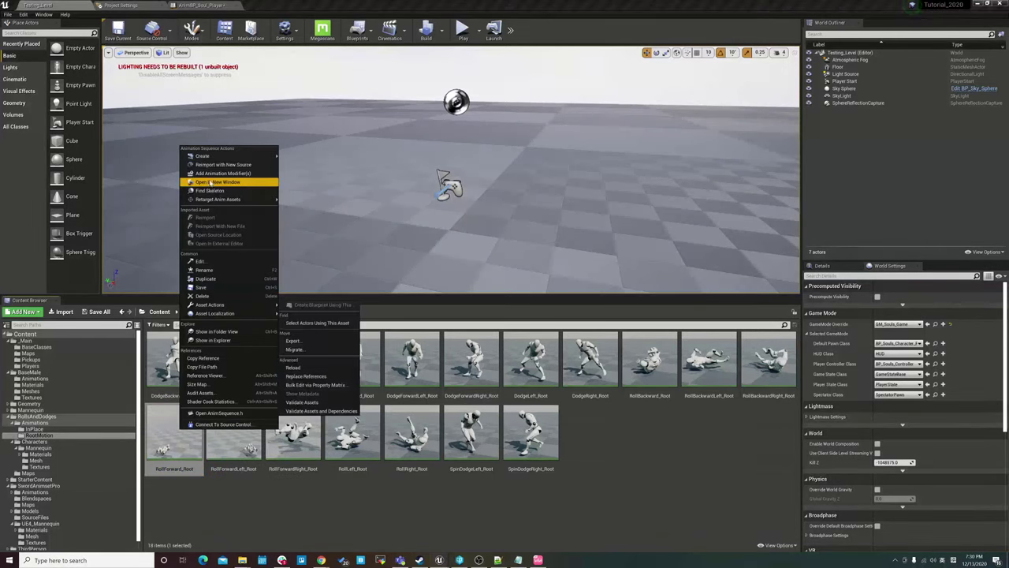
{"action": "mouse_move", "coordinate": [249, 200]}
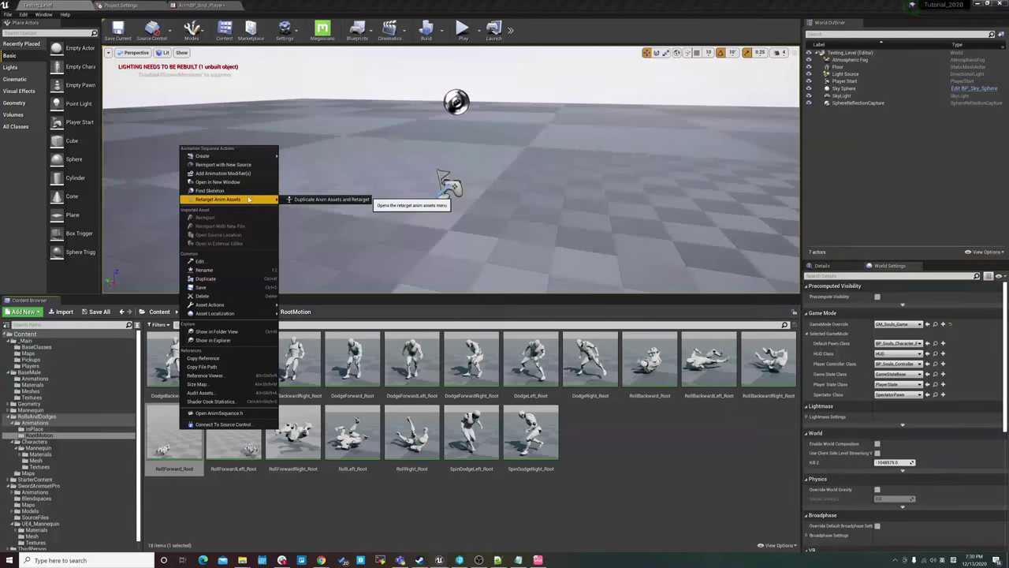
Duplicate RollForward_Root and retarget the copy to UE4_Mannequin_Skeleton.
{"action": "left_click", "coordinate": [303, 199]}
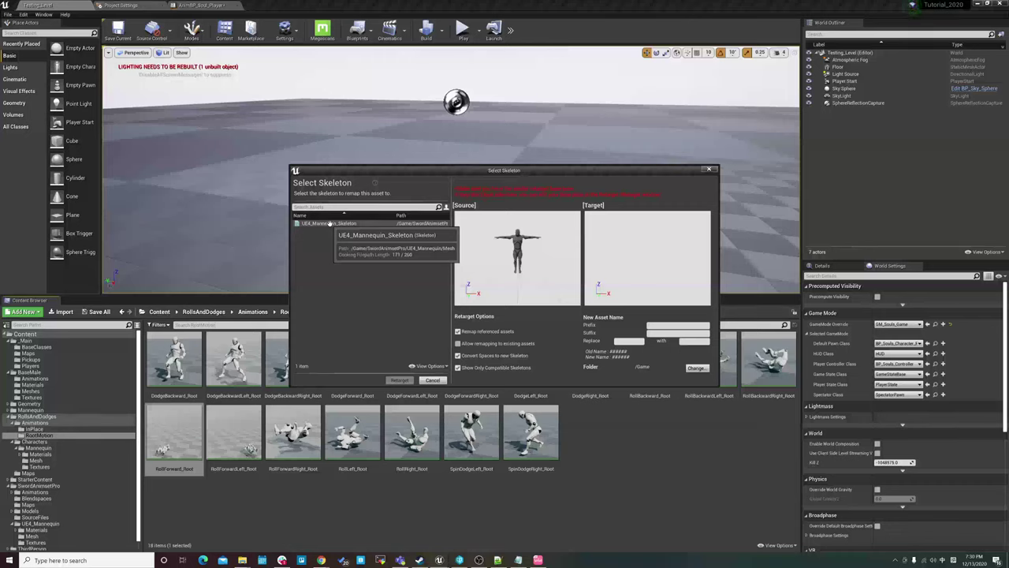
{"action": "left_click", "coordinate": [329, 224]}
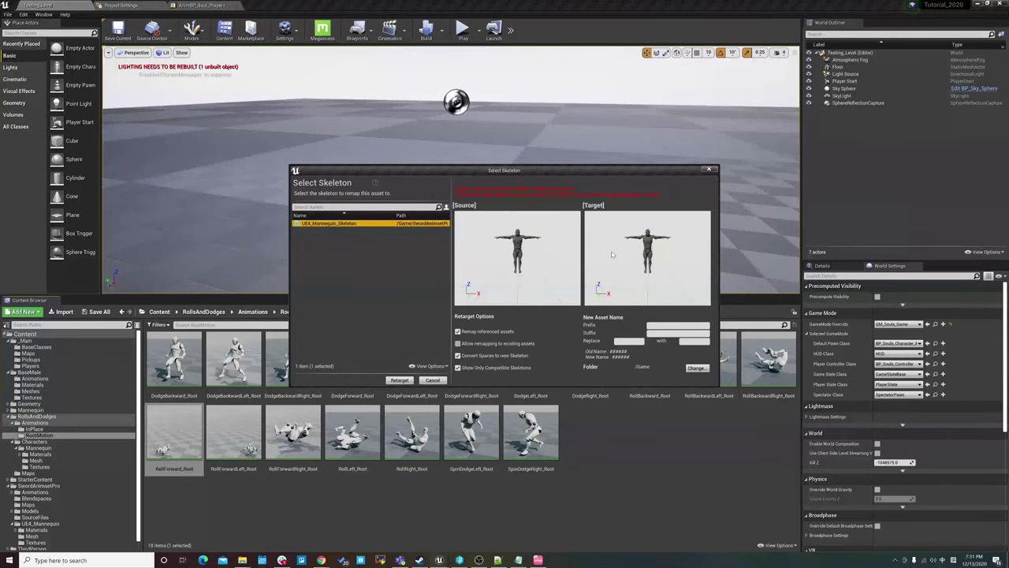
{"action": "left_click", "coordinate": [400, 380]}
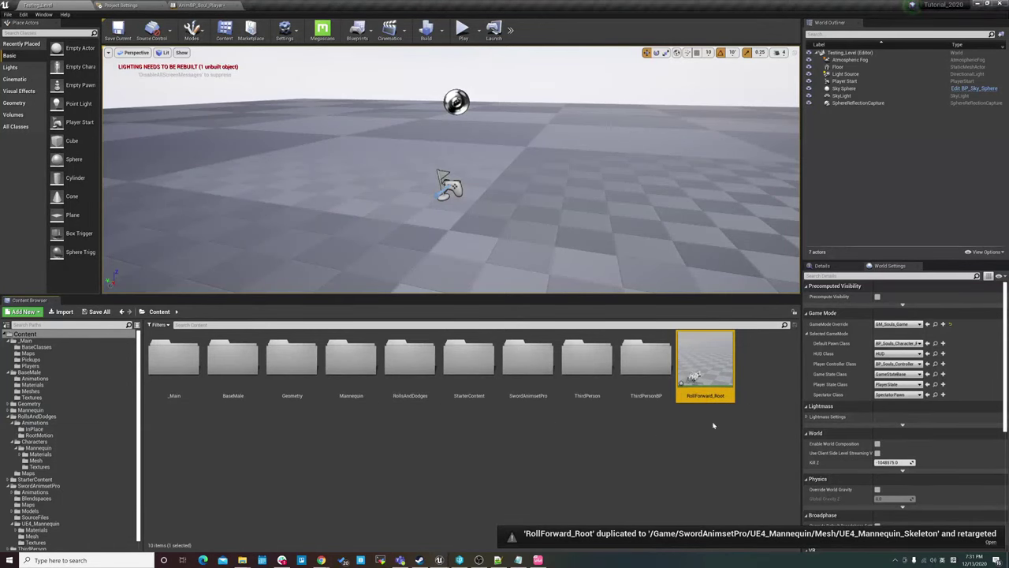
Move the retargeted RollForward_Root into the _Main/Players folder.
{"action": "mouse_move", "coordinate": [719, 361]}
{"action": "left_click_drag", "start_coordinate": [719, 361], "coordinate": [703, 412]}
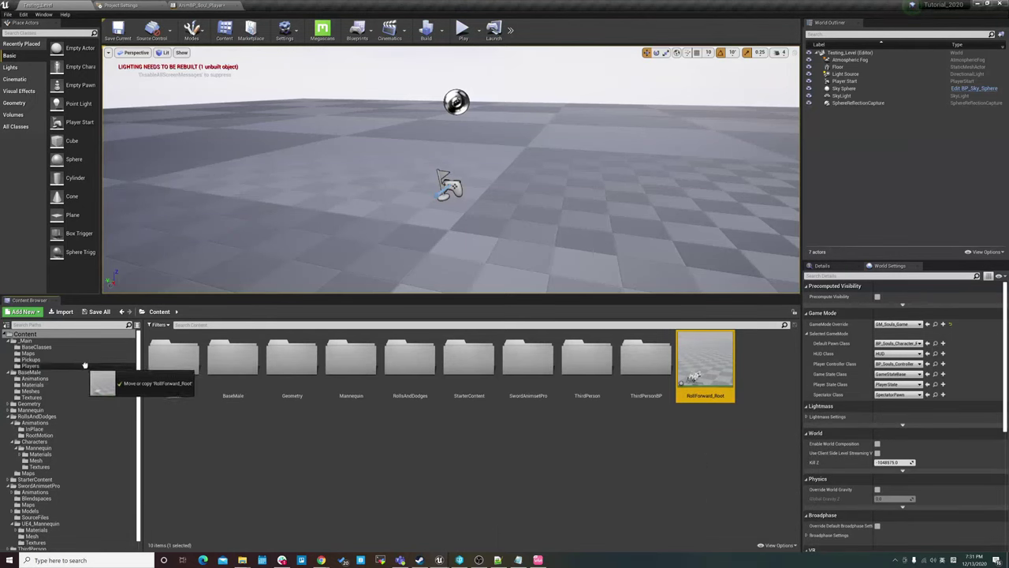
{"action": "left_click_drag", "start_coordinate": [703, 413], "coordinate": [86, 368]}
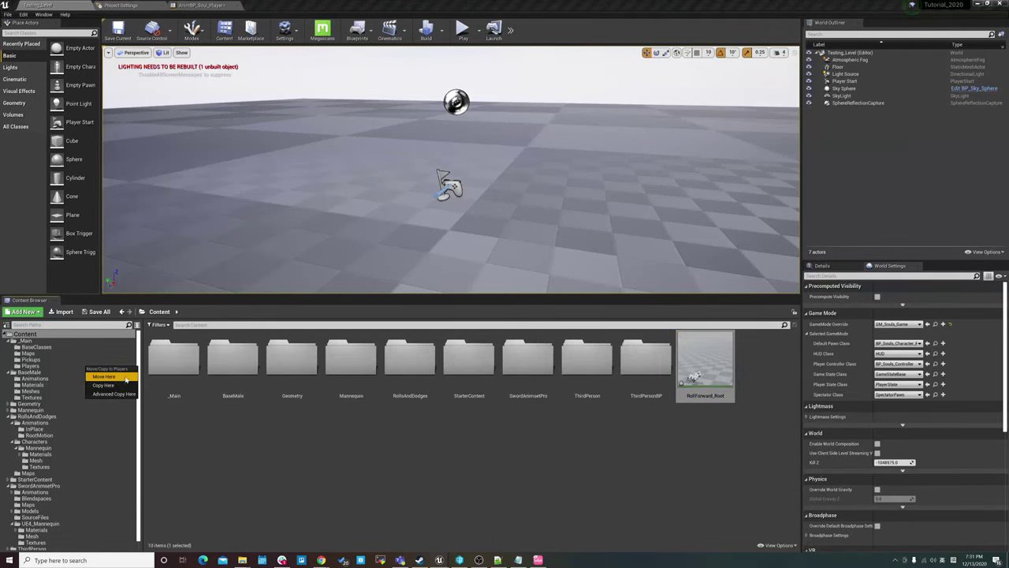
{"action": "left_click", "coordinate": [124, 379]}
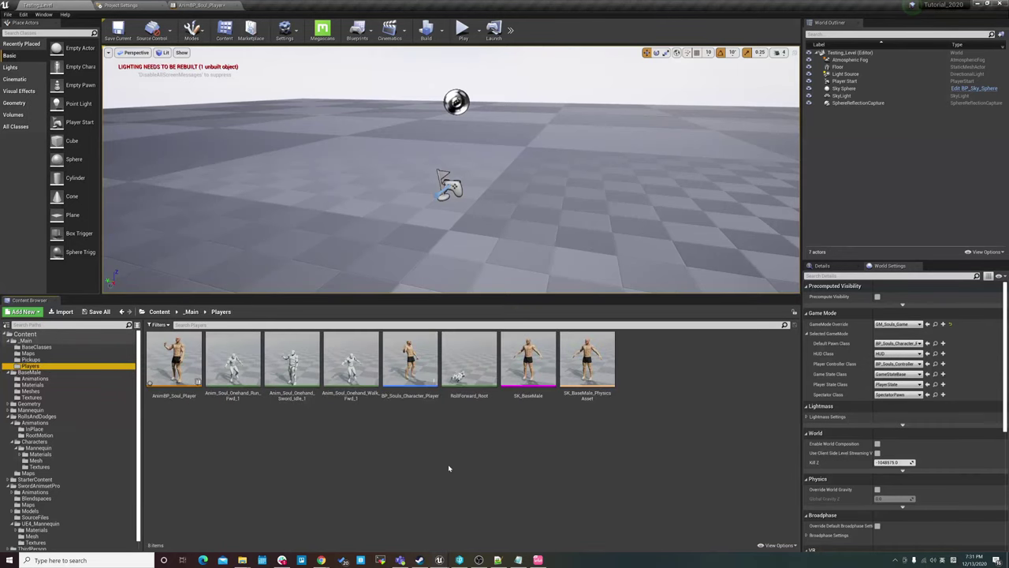
Rename the moved asset to Anim_Soul_Roll_Forward.
{"action": "left_click", "coordinate": [469, 362]}
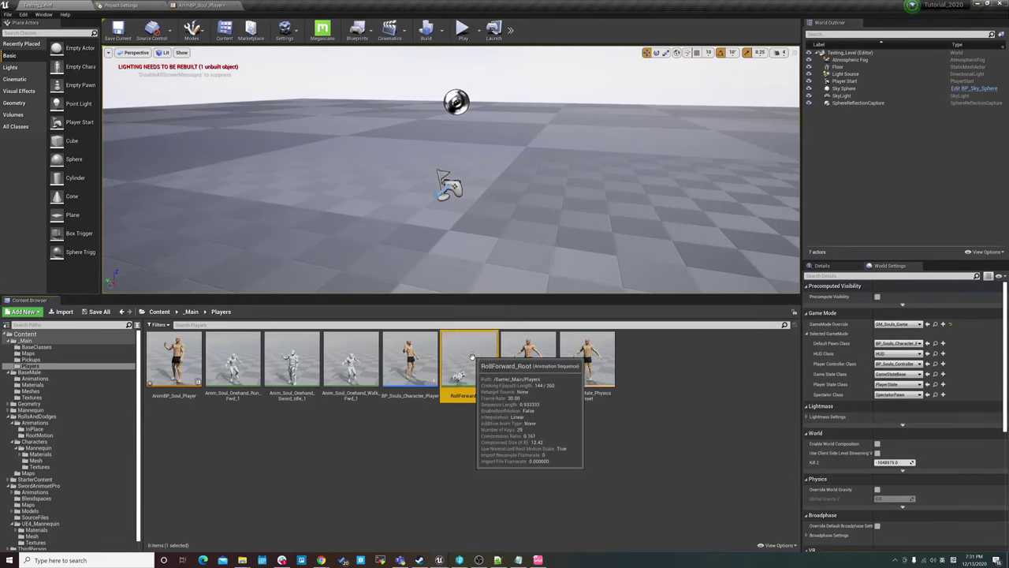
{"action": "left_click", "coordinate": [475, 560]}
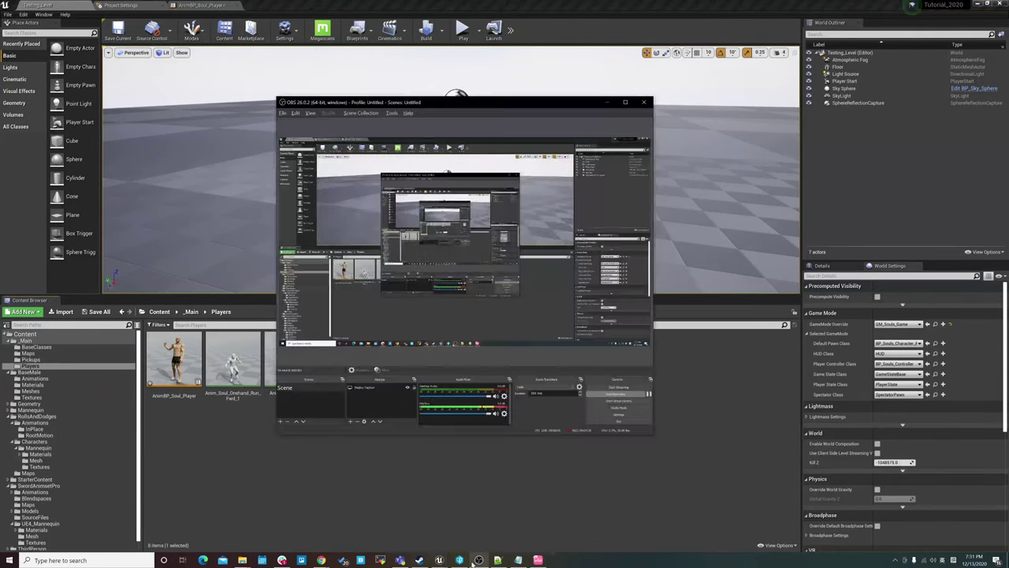
{"action": "left_click", "coordinate": [550, 498]}
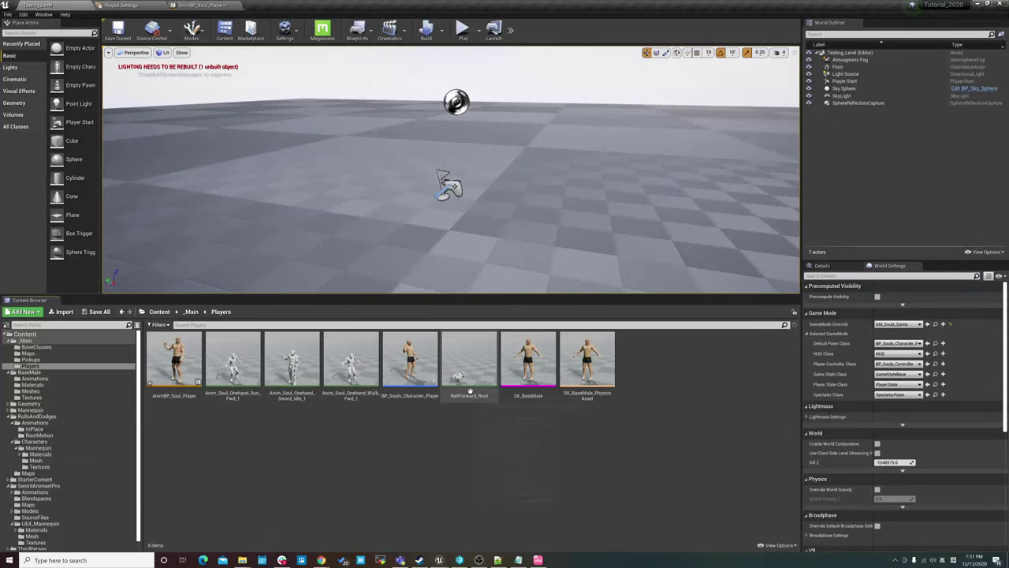
{"action": "key", "text": "F2"}
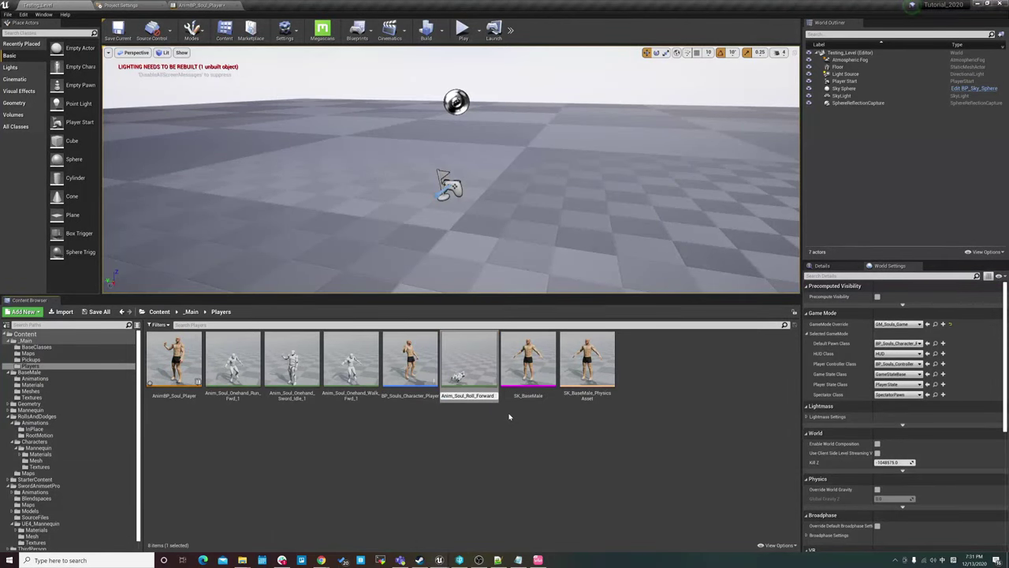
{"action": "key", "text": "Return"}
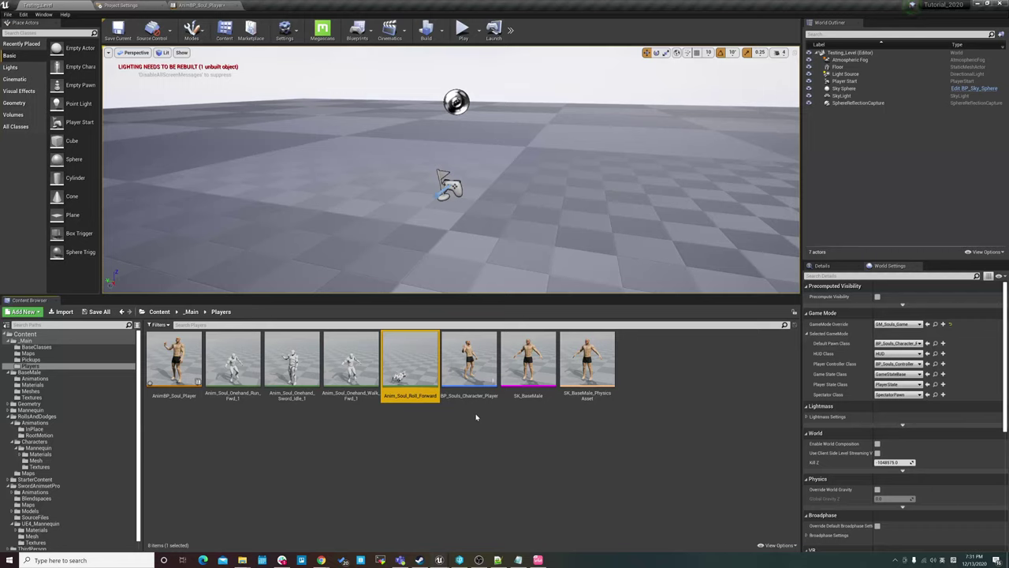
Open Anim_Soul_Roll_Forward and scrub its timeline through frames 16, 19 and 24.
{"action": "double_click", "coordinate": [410, 360]}
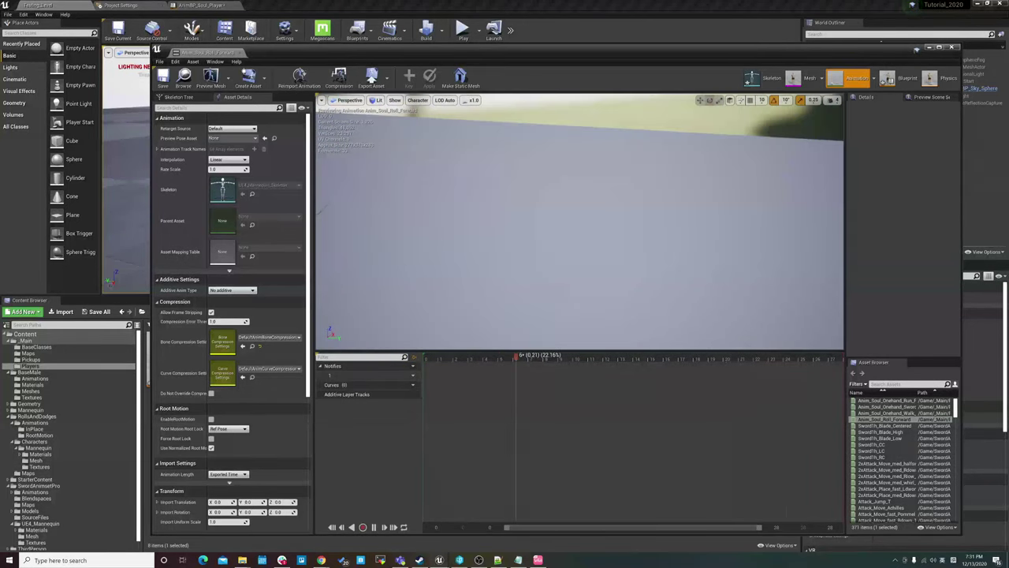
{"action": "left_click", "coordinate": [423, 357]}
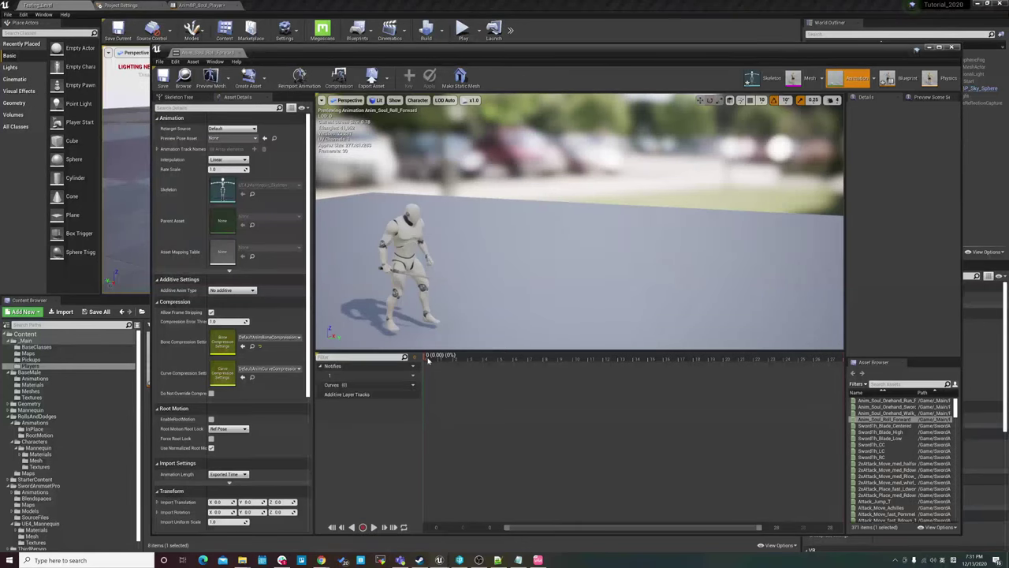
{"action": "left_click_drag", "start_coordinate": [428, 359], "coordinate": [672, 379]}
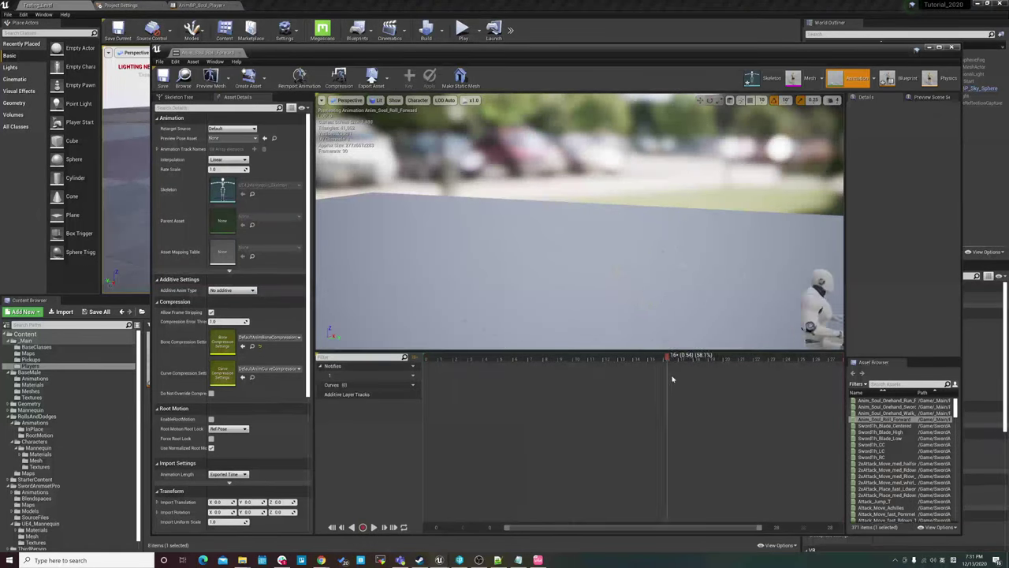
{"action": "mouse_move", "coordinate": [671, 379]}
{"action": "left_mouse_down"}
{"action": "mouse_move", "coordinate": [722, 356]}
{"action": "mouse_move", "coordinate": [843, 356]}
{"action": "mouse_move", "coordinate": [774, 362]}
{"action": "left_mouse_up"}
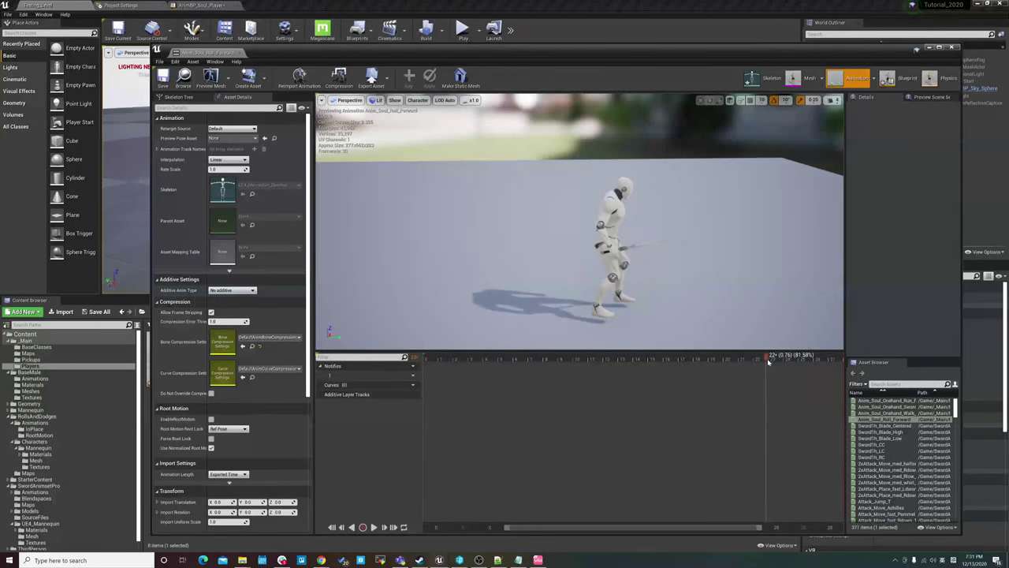
{"action": "mouse_move", "coordinate": [773, 361]}
{"action": "left_mouse_down"}
{"action": "mouse_move", "coordinate": [828, 358]}
{"action": "mouse_move", "coordinate": [727, 360]}
{"action": "mouse_move", "coordinate": [782, 362]}
{"action": "left_mouse_up"}
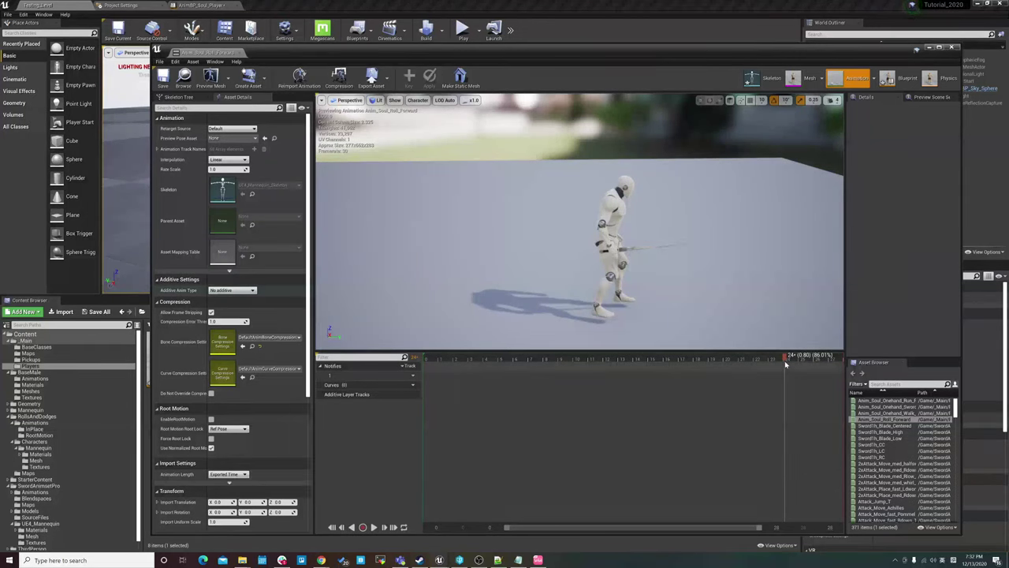
Remove frames 26 to 29 from the animation and close the editor.
{"action": "right_click", "coordinate": [786, 364]}
{"action": "mouse_move", "coordinate": [829, 373]}
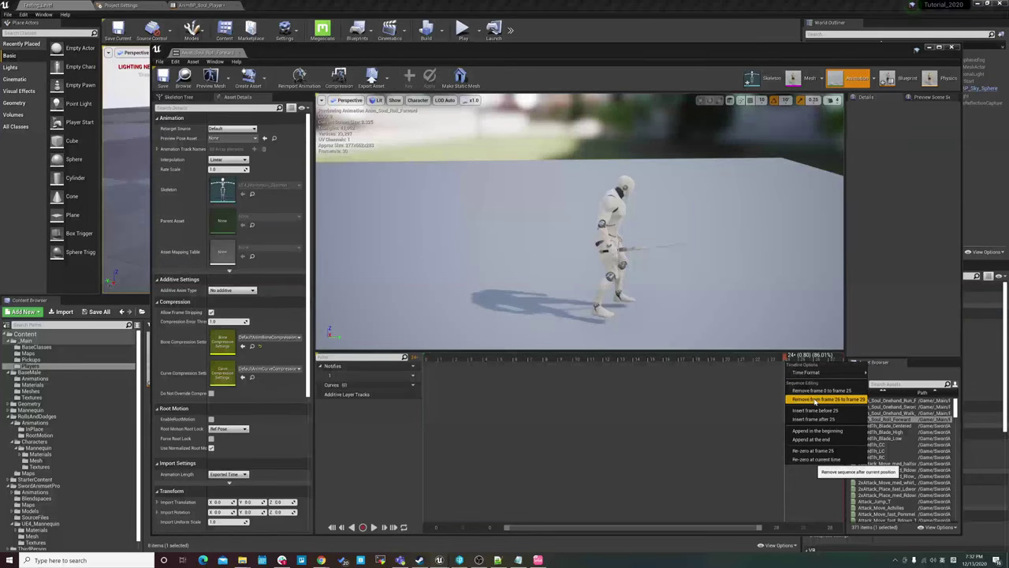
{"action": "left_click", "coordinate": [779, 371]}
{"action": "right_click", "coordinate": [789, 369]}
{"action": "left_click", "coordinate": [787, 369]}
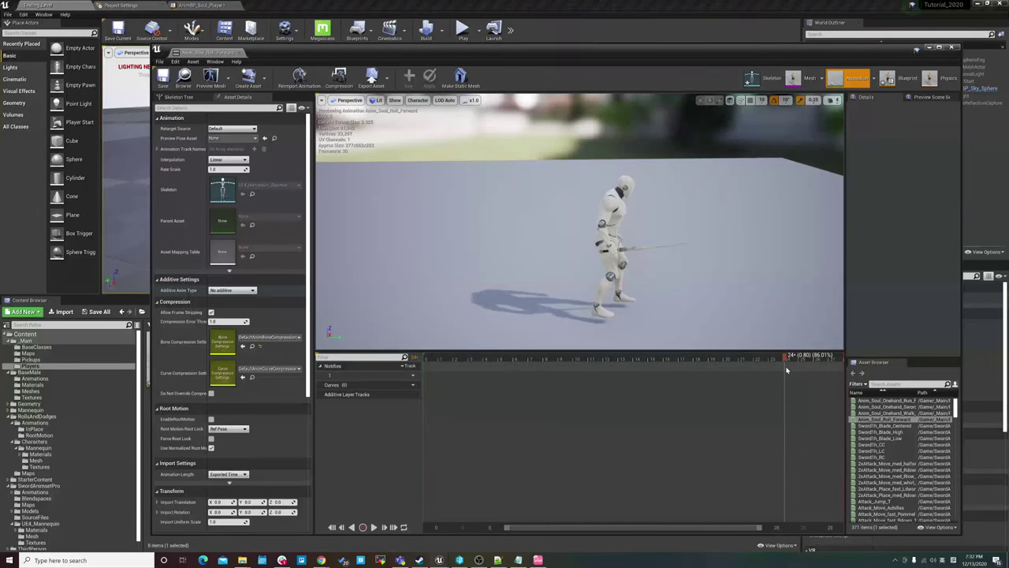
{"action": "right_click", "coordinate": [789, 367]}
{"action": "left_click", "coordinate": [823, 404]}
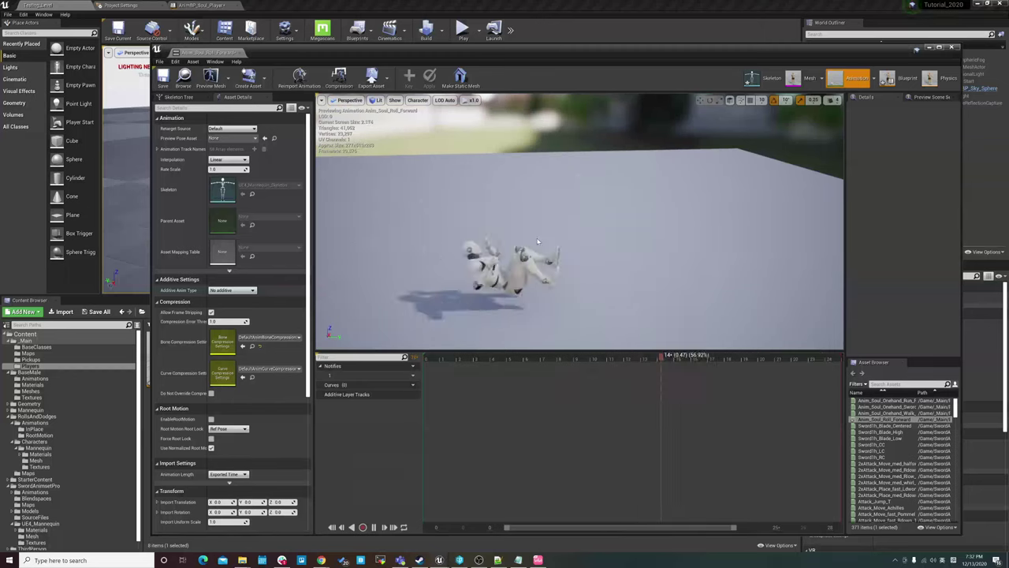
{"action": "left_click", "coordinate": [240, 52]}
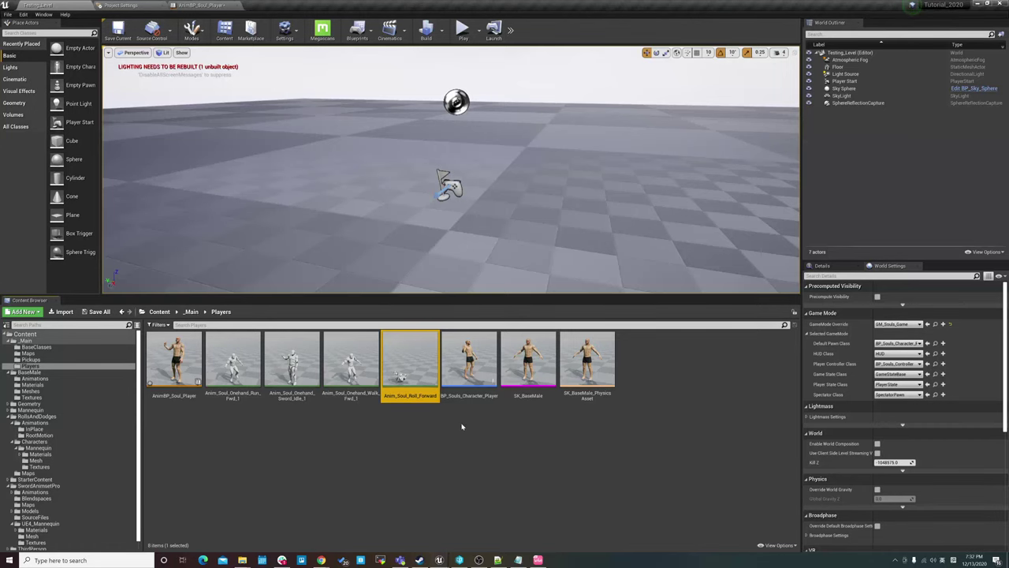
Reopen Anim_Soul_Roll_Forward and switch the preview to Sword1h_Blade_Centered.
{"action": "double_click", "coordinate": [412, 364]}
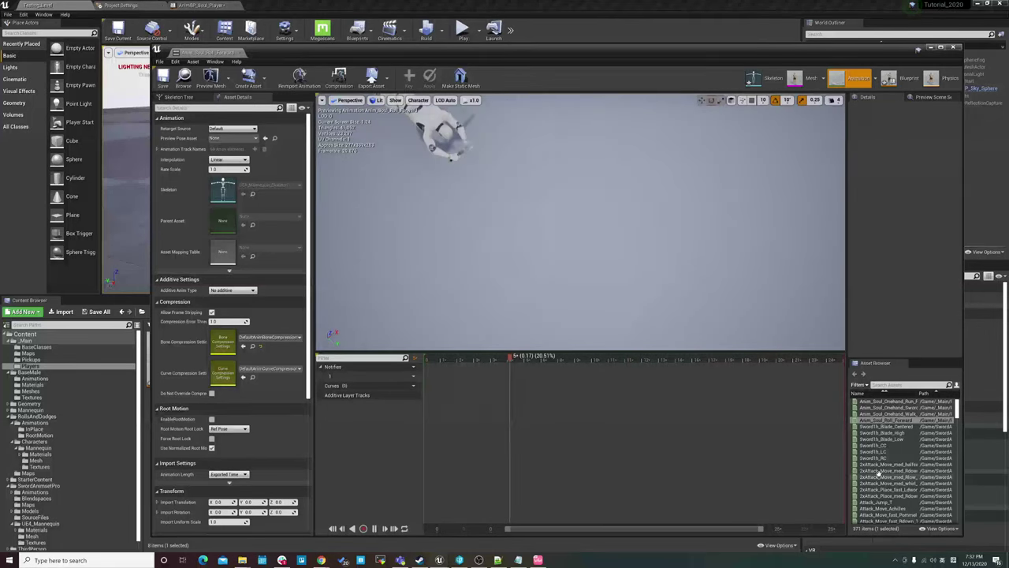
{"action": "mouse_move", "coordinate": [886, 424]}
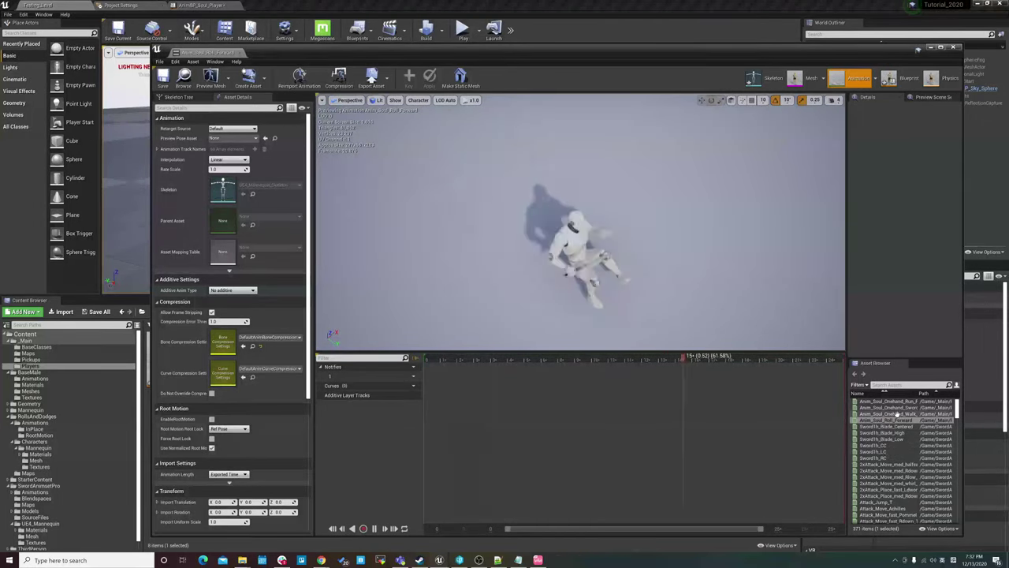
{"action": "left_click", "coordinate": [886, 425]}
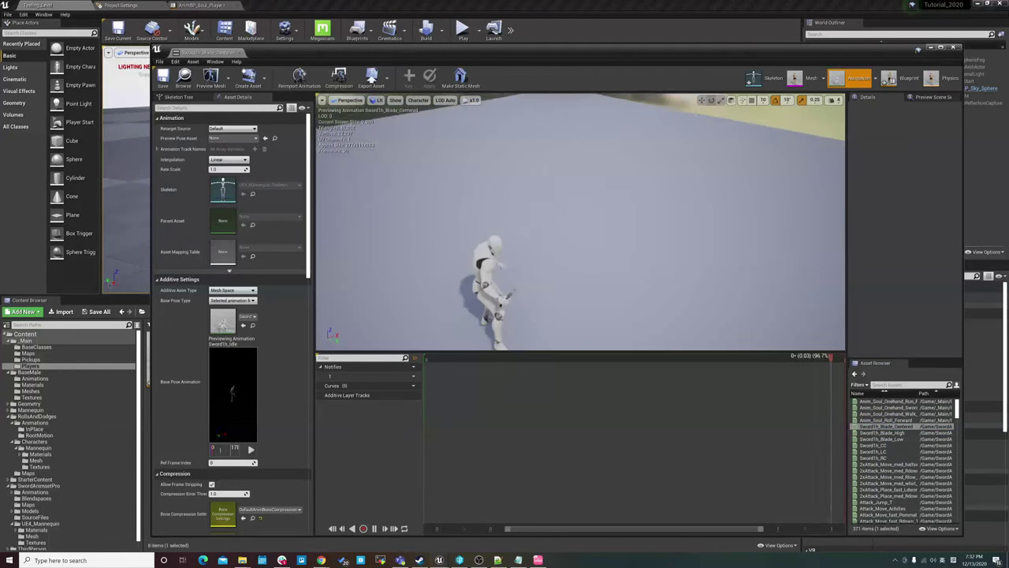
Preview Attack_Move, Attack_Place_fast_Llow_1 and Attack_Move_strong_Rdown sword animations.
{"action": "scroll", "coordinate": [880, 469], "scroll_direction": "down", "scroll_amount": 5}
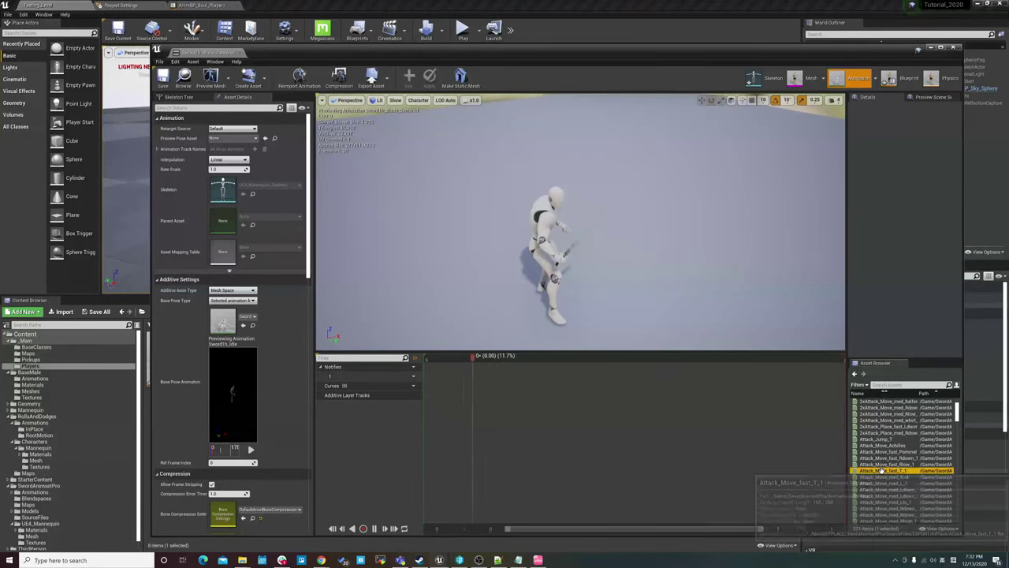
{"action": "left_click", "coordinate": [881, 464]}
{"action": "scroll", "coordinate": [880, 464], "scroll_direction": "down", "scroll_amount": 3}
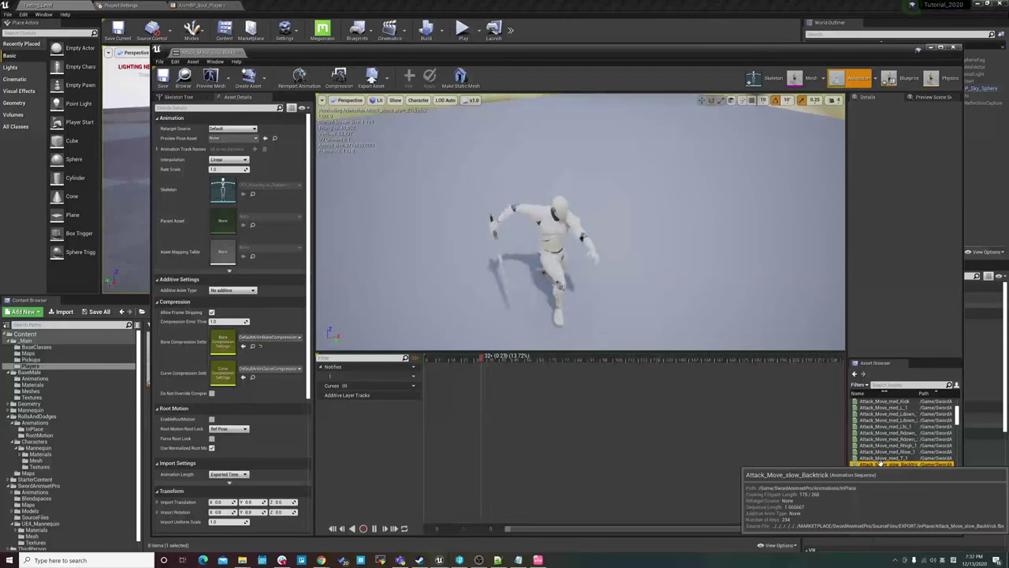
{"action": "left_click", "coordinate": [884, 489]}
{"action": "scroll", "coordinate": [896, 400], "scroll_direction": "down", "scroll_amount": 2}
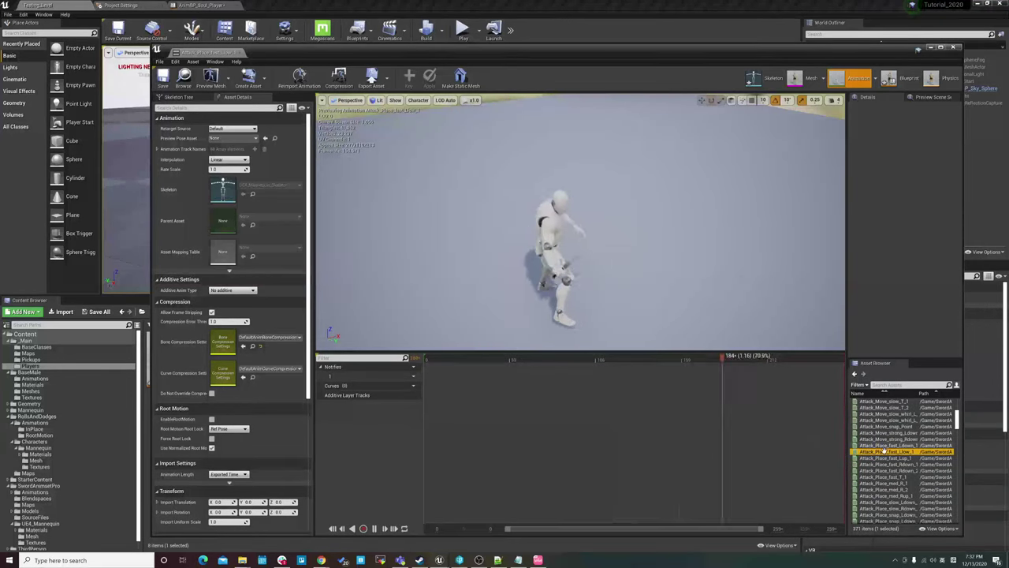
{"action": "left_click", "coordinate": [891, 439]}
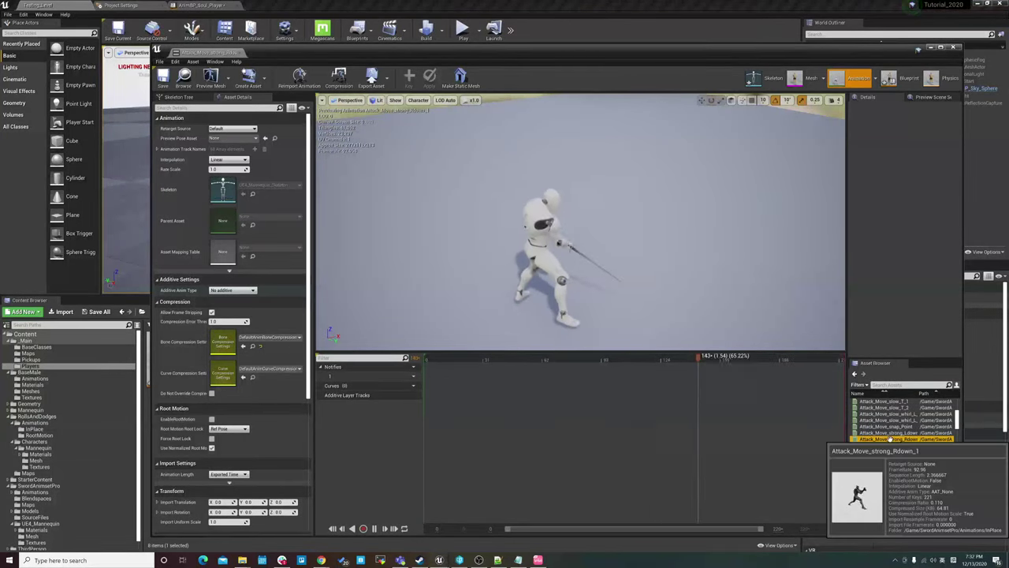
{"action": "scroll", "coordinate": [890, 435], "scroll_direction": "up", "scroll_amount": 3}
{"action": "scroll", "coordinate": [891, 438], "scroll_direction": "up", "scroll_amount": 3}
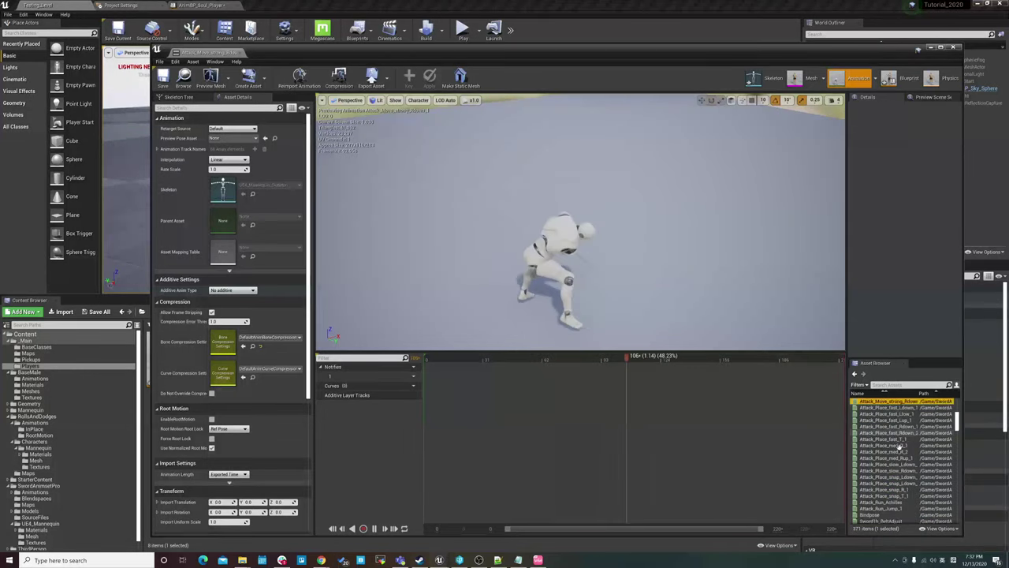
{"action": "scroll", "coordinate": [899, 455], "scroll_direction": "up", "scroll_amount": 3}
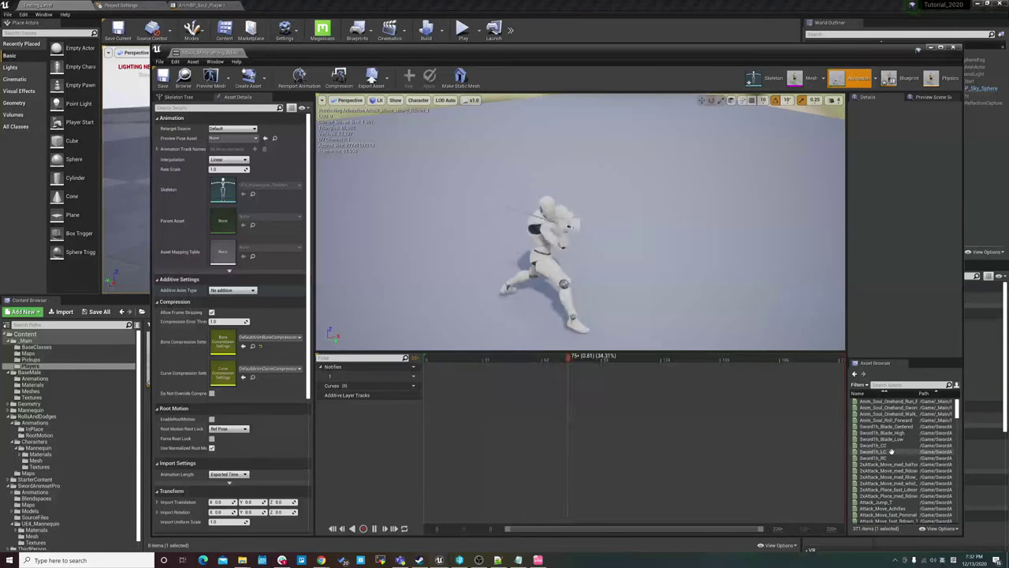